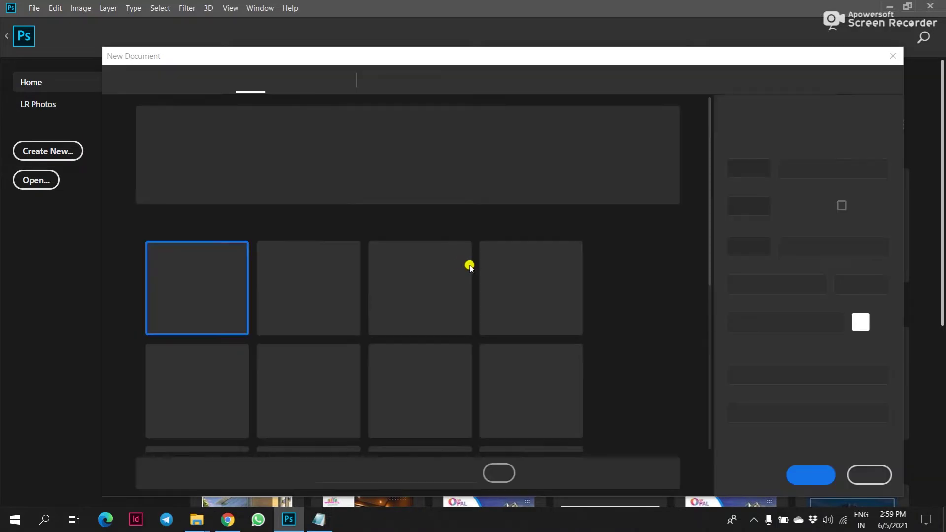
# Create a new 1080 × 1080 px document at 100 ppi with a white background
pyautogui.doubleClick(763, 167)
pyautogui.write('1080')
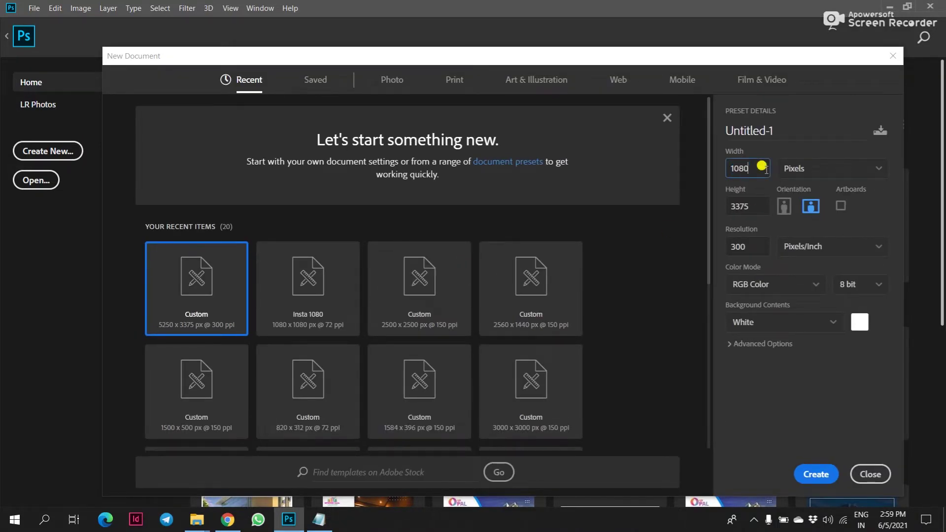
pyautogui.press('Tab')
pyautogui.write('10')
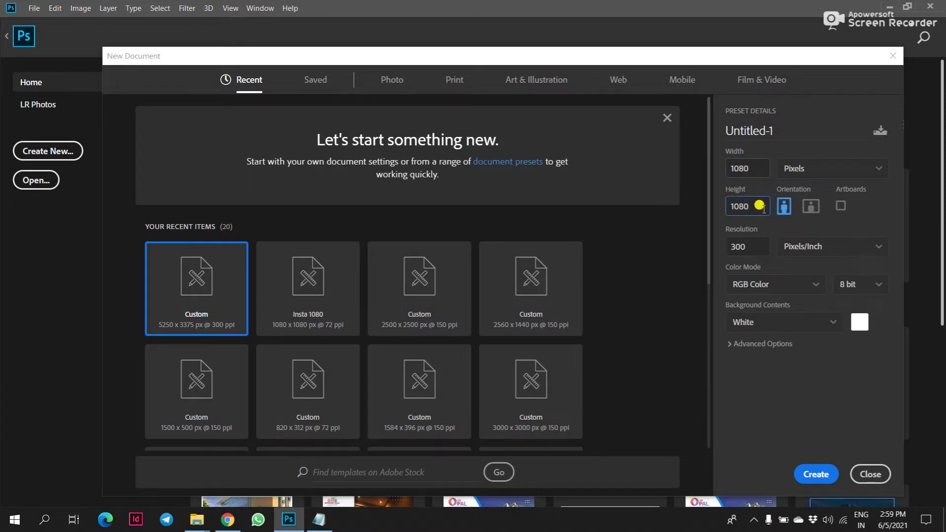
pyautogui.doubleClick(750, 245)
pyautogui.write('100')
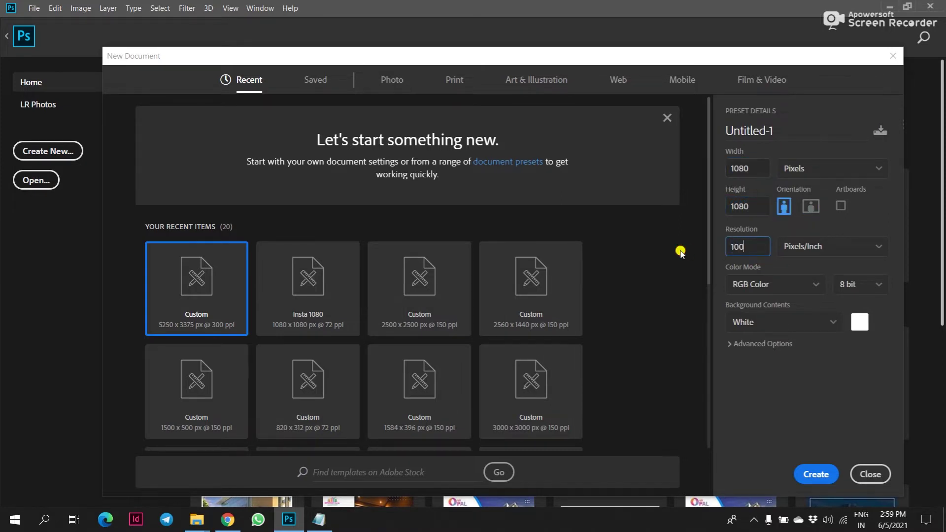
pyautogui.click(813, 474)
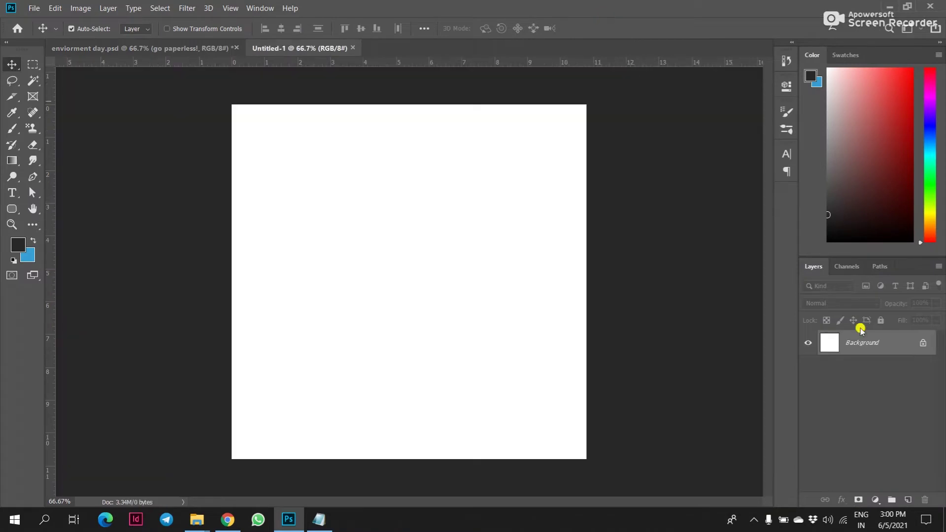
# Unlock the Background layer and draw a rectangle just inside the canvas edges
pyautogui.click(923, 345)
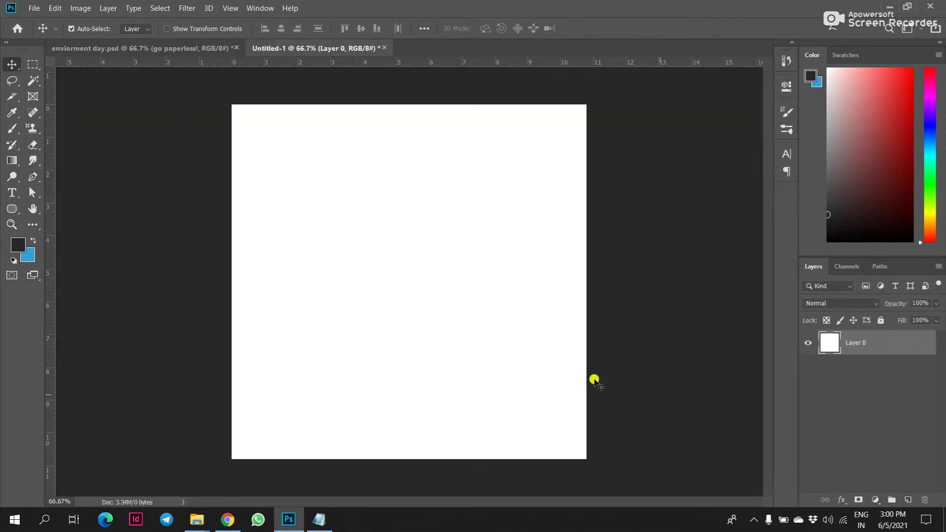
pyautogui.click(12, 209)
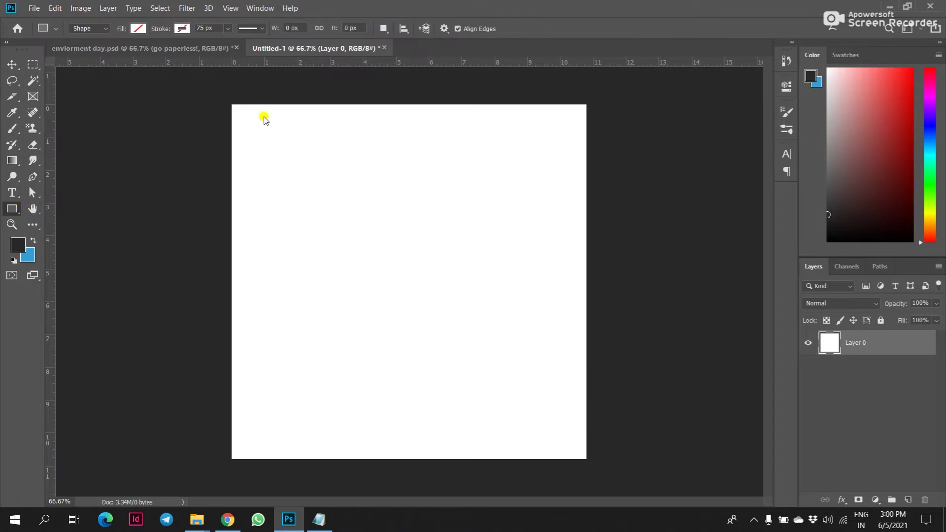
pyautogui.moveTo(241, 115); pyautogui.dragTo(577, 446)
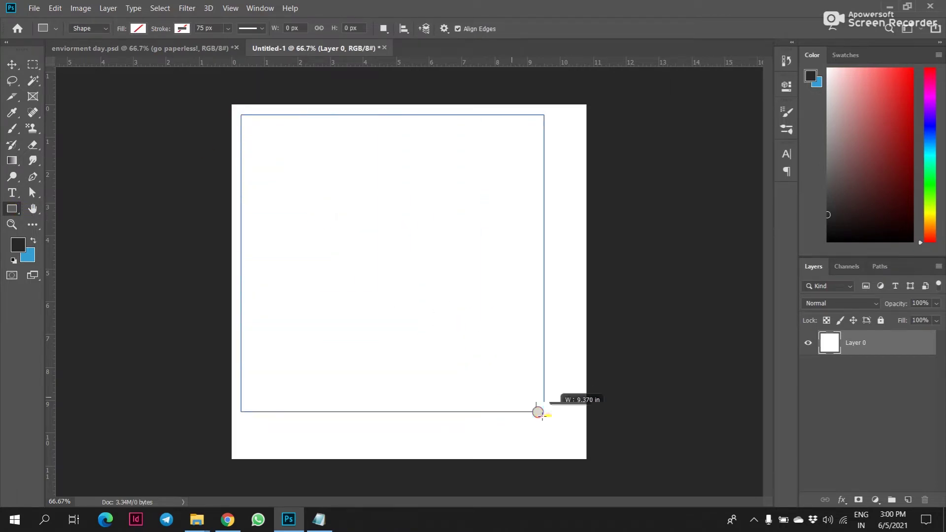
pyautogui.moveTo(577, 446); pyautogui.dragTo(577, 446)
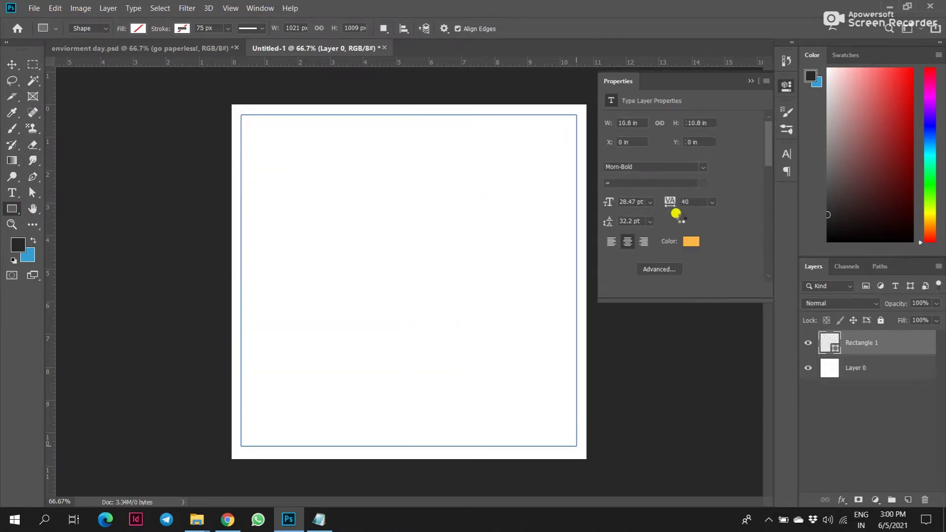
# Give the rectangle a navy 7 px outline with no fill
pyautogui.click(632, 158)
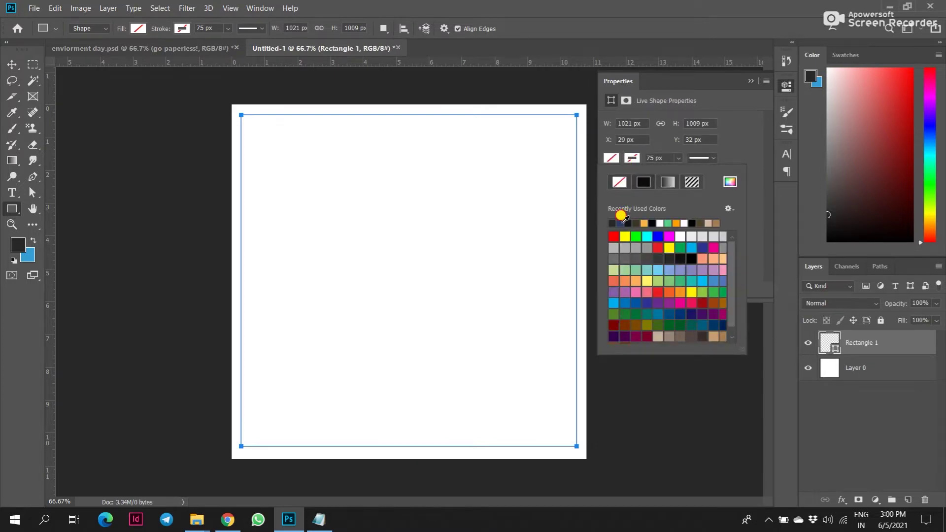
pyautogui.click(612, 223)
pyautogui.click(663, 153)
pyautogui.write('10')
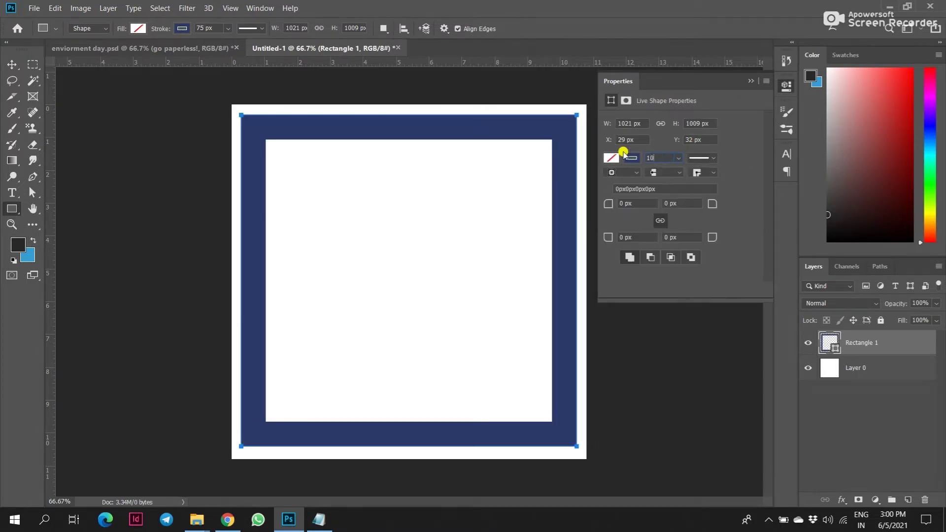
pyautogui.press('Return')
pyautogui.moveTo(664, 155); pyautogui.dragTo(637, 156)
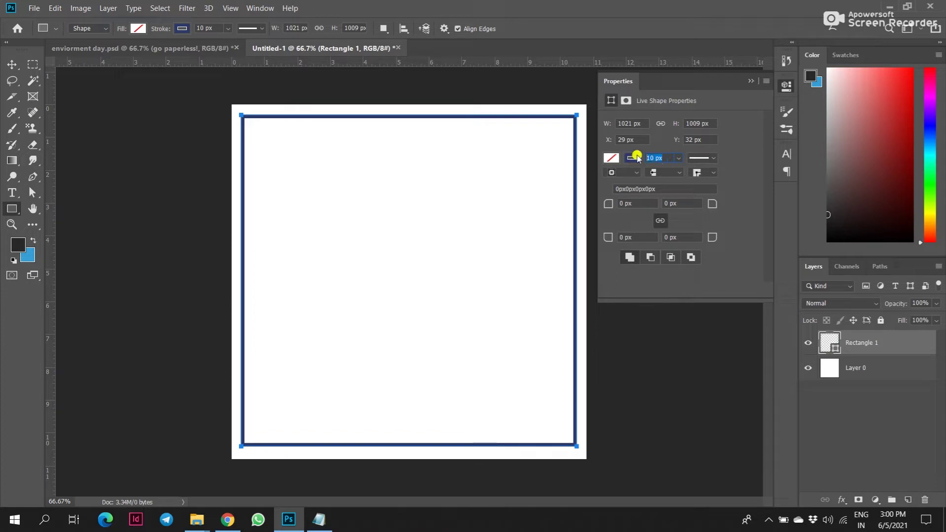
pyautogui.write('7')
pyautogui.press('Return')
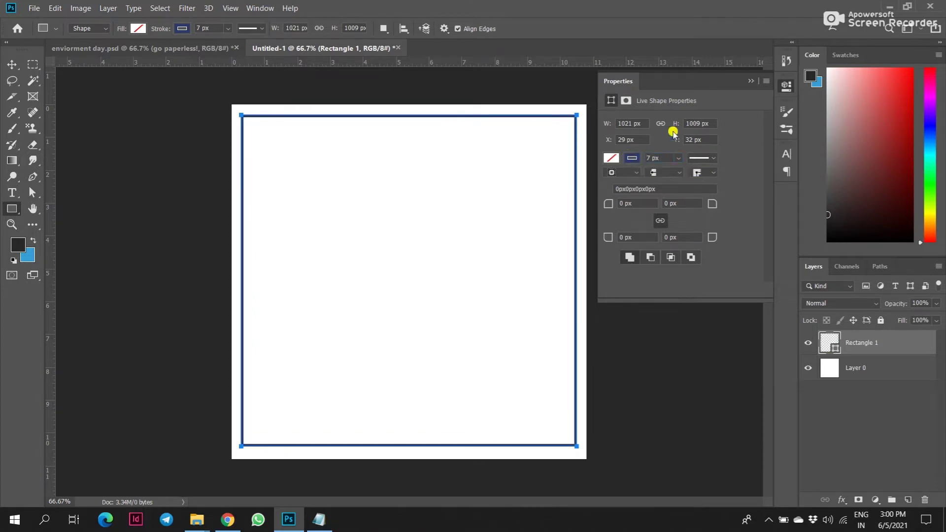
pyautogui.click(751, 81)
# Centre the border rectangle on the canvas
pyautogui.press('v')
pyautogui.hotkey('ctrl', 'a')
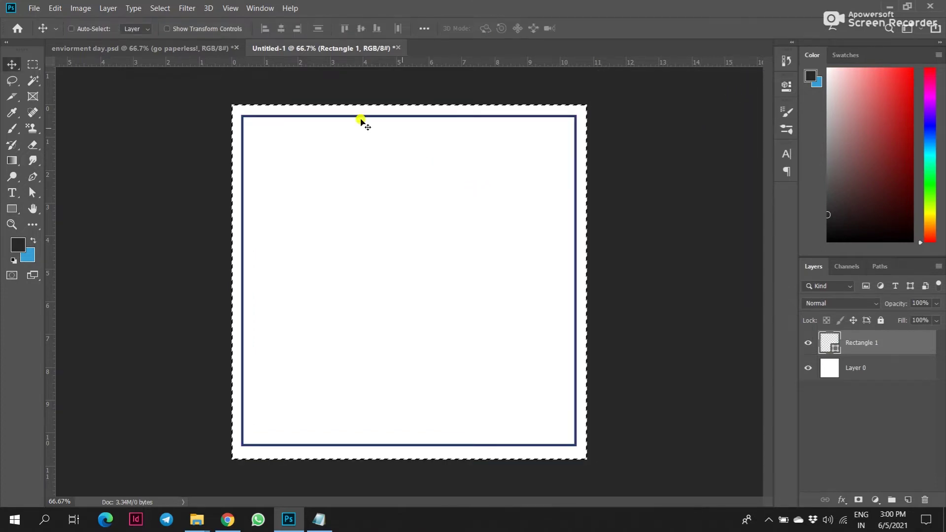
pyautogui.click(361, 28)
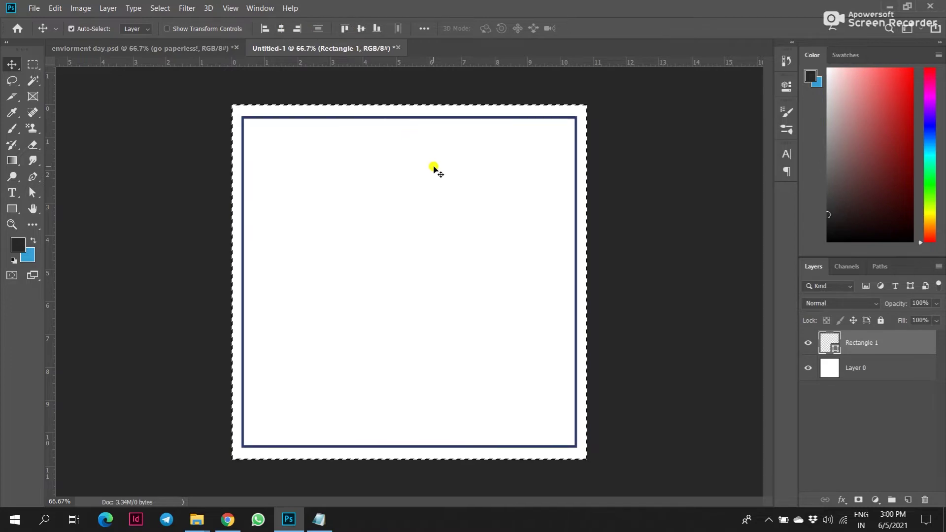
pyautogui.hotkey('ctrl', 'd')
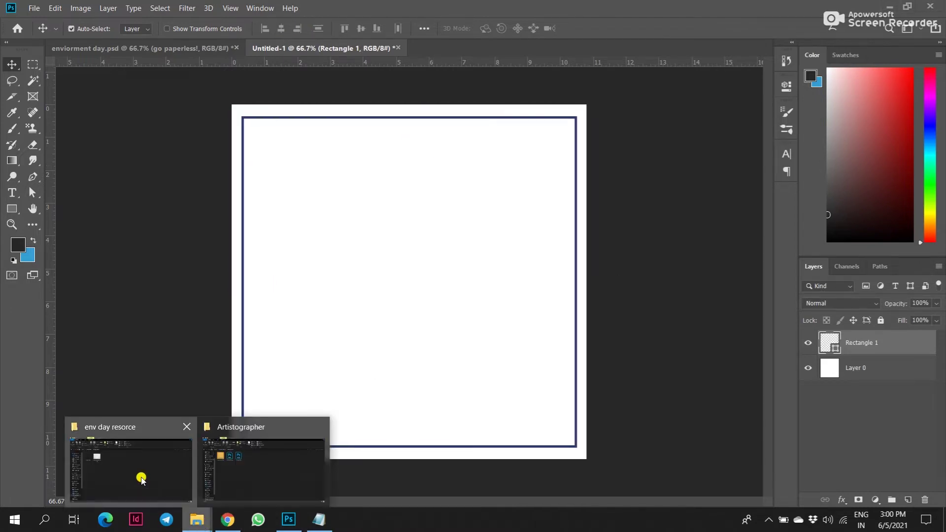
# Place the light-bulb image at about 118% and centre it on the canvas
pyautogui.click(139, 478)
pyautogui.click(154, 162)
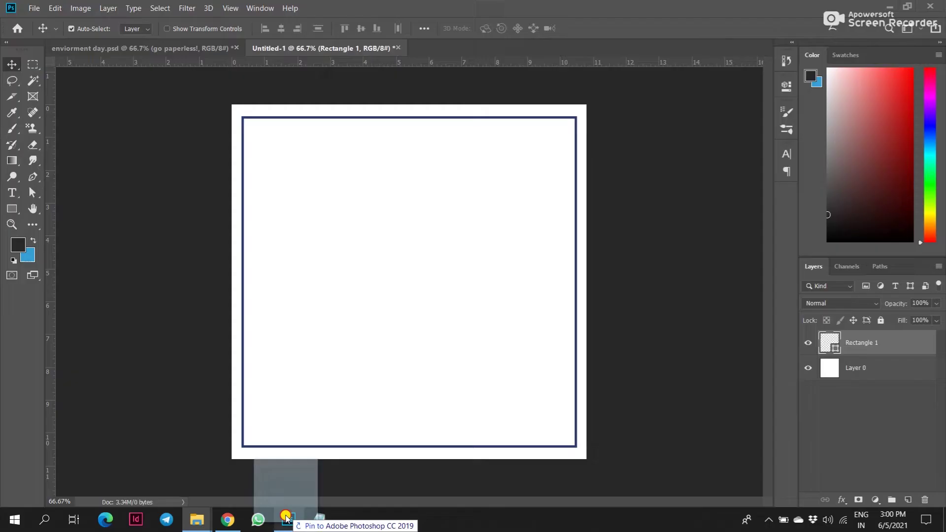
pyautogui.moveTo(154, 161); pyautogui.dragTo(380, 342)
pyautogui.moveTo(409, 375); pyautogui.dragTo(410, 405)
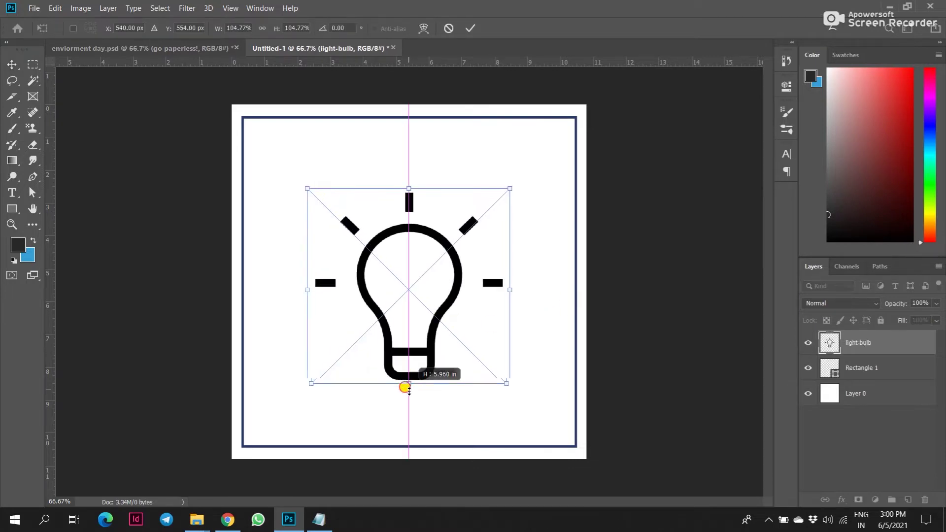
pyautogui.moveTo(432, 372); pyautogui.dragTo(432, 324)
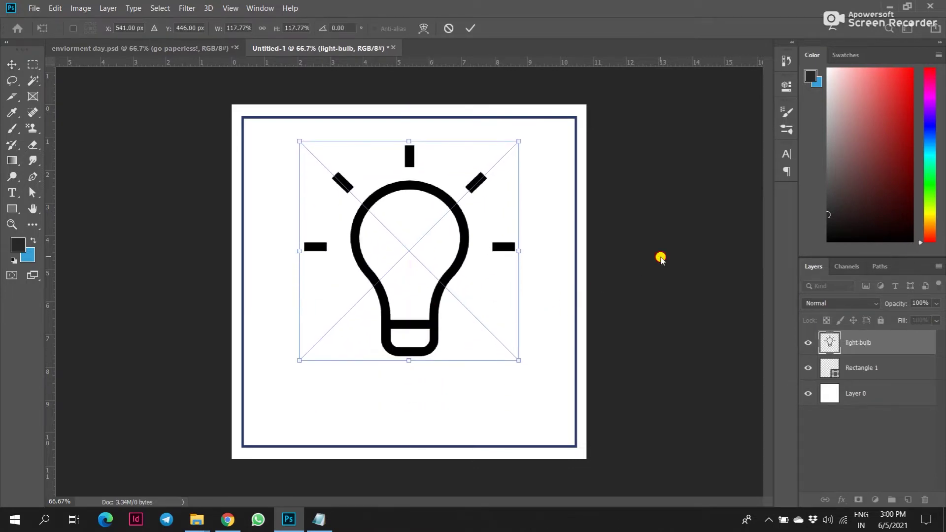
pyautogui.press('Return')
pyautogui.hotkey('ctrl', 'a')
pyautogui.click(71, 29)
pyautogui.click(280, 29)
pyautogui.hotkey('ctrl', 'd')
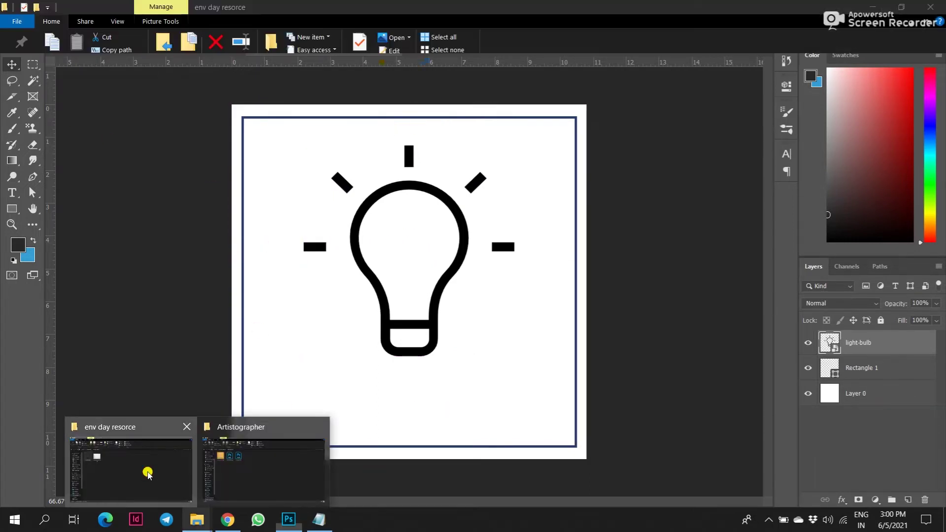
# Add the wrinkled-paper image over the bulb, enlarge it, and clip it to the bulb
pyautogui.click(148, 469)
pyautogui.moveTo(215, 157)
pyautogui.mouseDown()
pyautogui.moveTo(296, 426)
pyautogui.moveTo(389, 345)
pyautogui.mouseUp()
pyautogui.moveTo(408, 176); pyautogui.dragTo(412, 137)
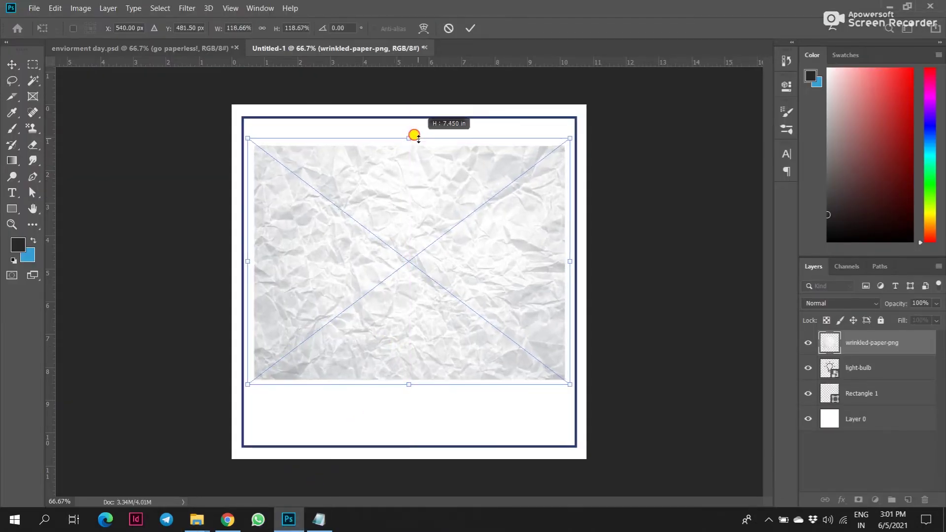
pyautogui.moveTo(437, 194); pyautogui.dragTo(437, 181)
pyautogui.press('Return')
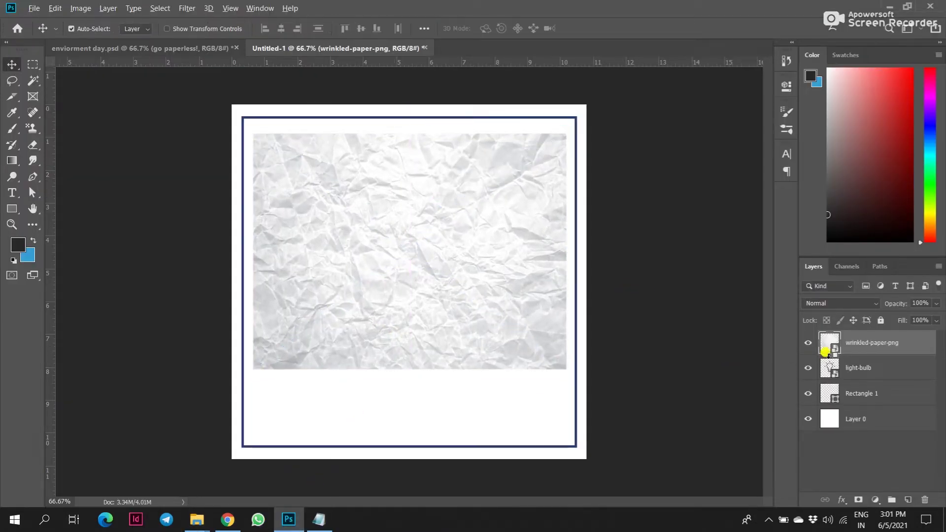
pyautogui.keyDown('alt'); pyautogui.click(826, 352); pyautogui.keyUp('alt')
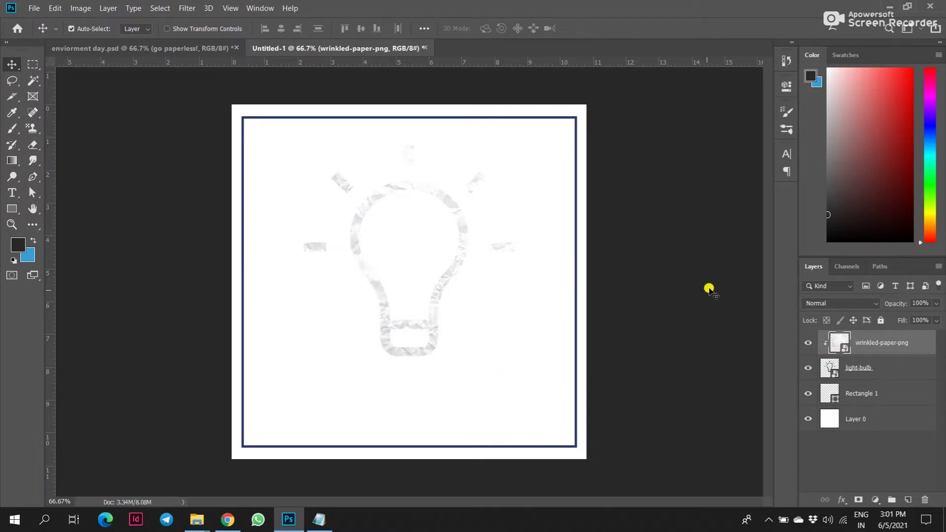
pyautogui.click(922, 368)
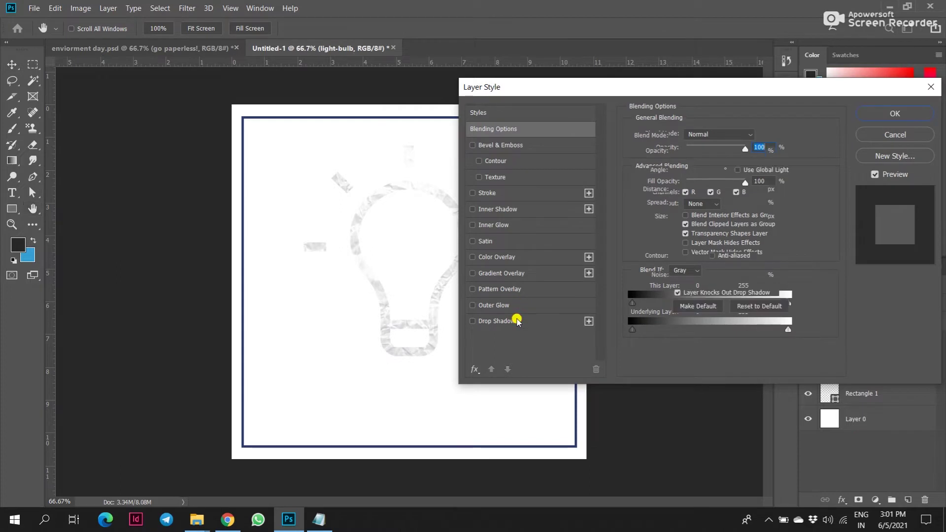
# Add a bulb drop shadow: opacity 27%, distance 11 px, spread 6%, size 7 px
pyautogui.click(514, 321)
pyautogui.moveTo(735, 84); pyautogui.dragTo(761, 67)
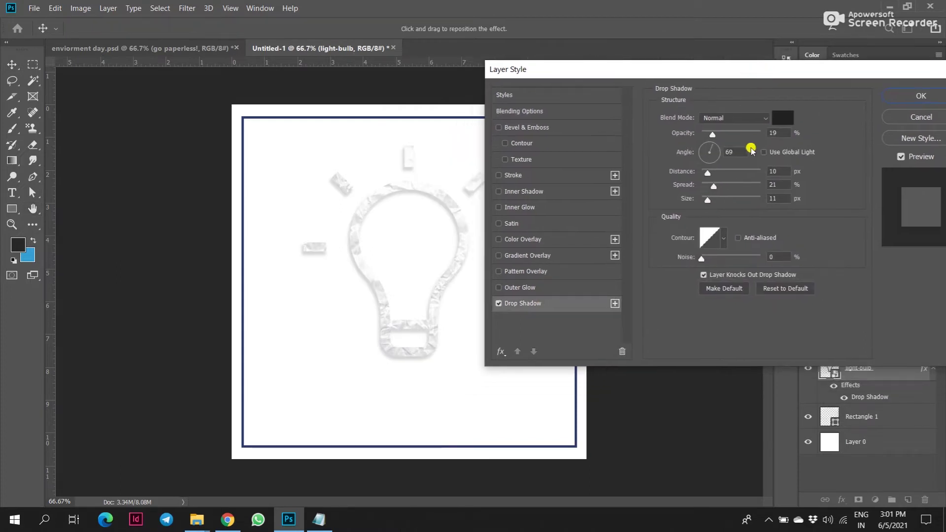
pyautogui.moveTo(715, 139); pyautogui.dragTo(717, 138)
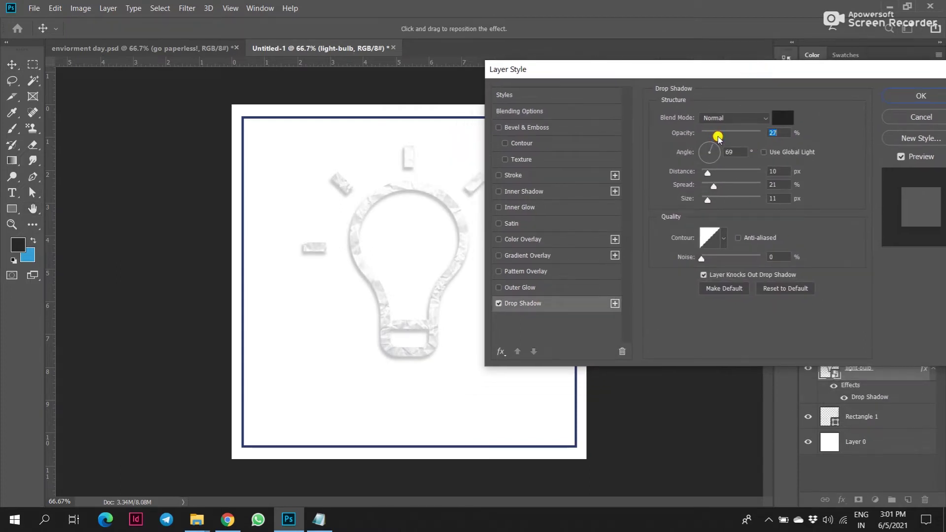
pyautogui.moveTo(708, 173); pyautogui.dragTo(711, 174)
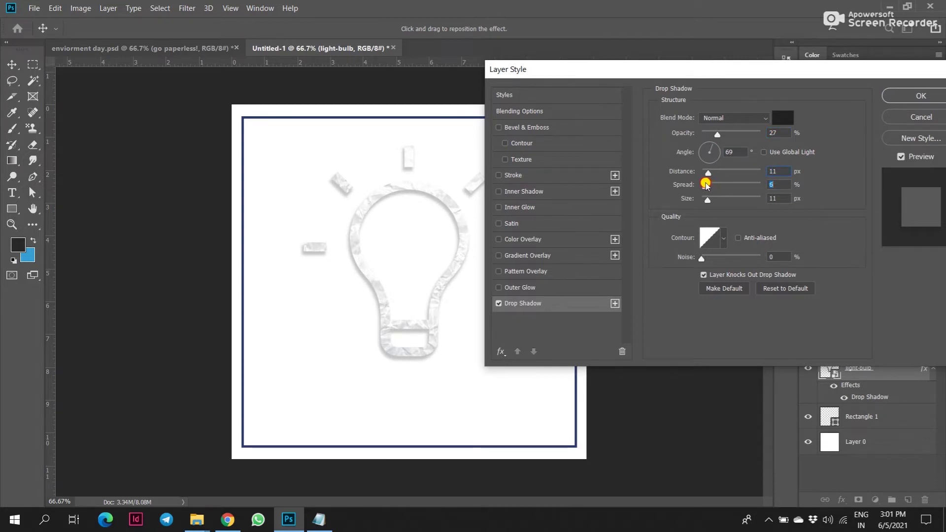
pyautogui.moveTo(712, 201); pyautogui.dragTo(706, 201)
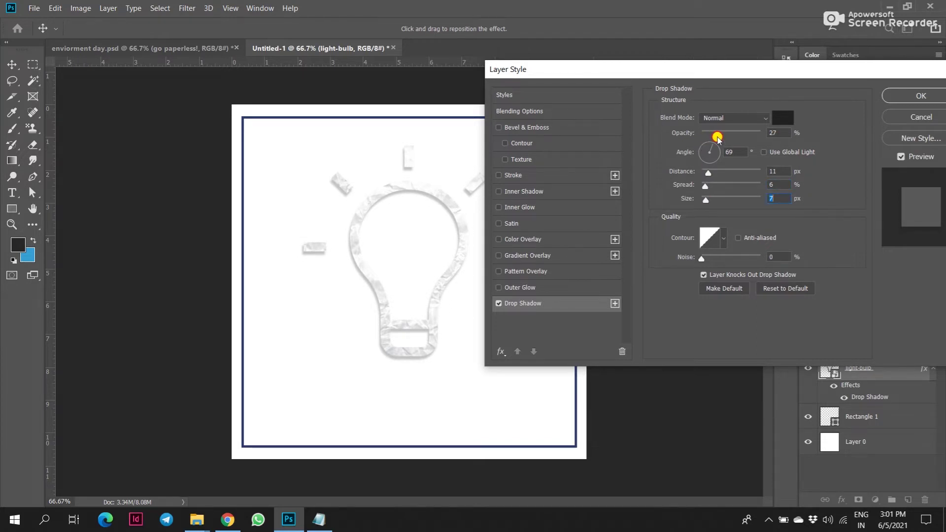
pyautogui.click(900, 98)
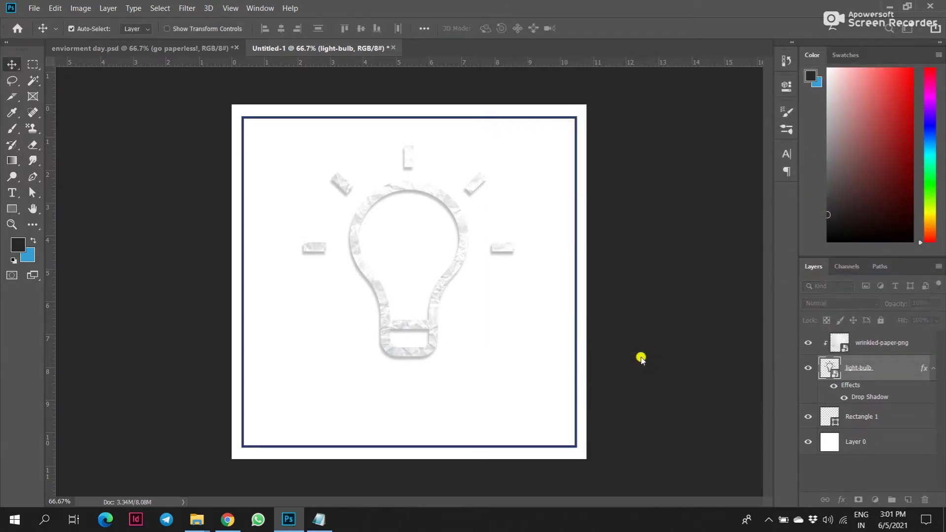
# Add an orange Solid Color fill layer above Layer 0 as the poster background
pyautogui.click(856, 444)
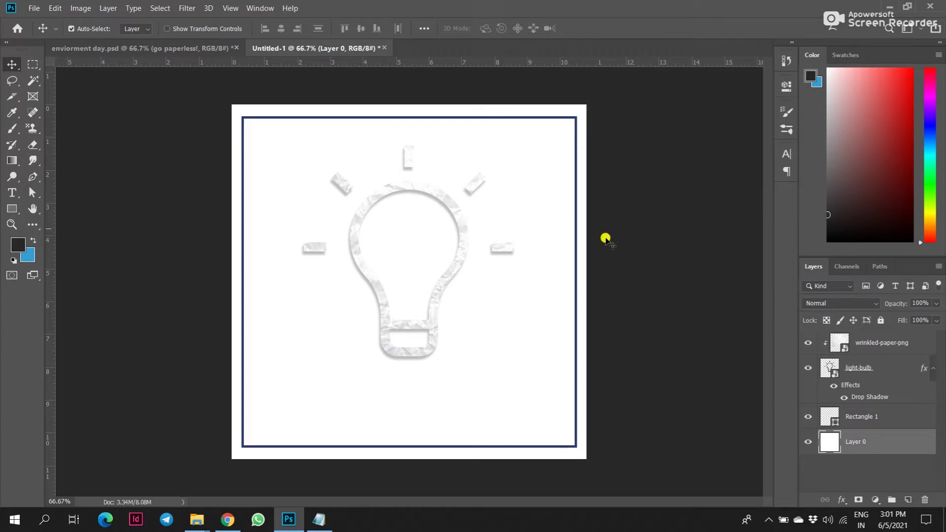
pyautogui.click(876, 500)
pyautogui.click(871, 290)
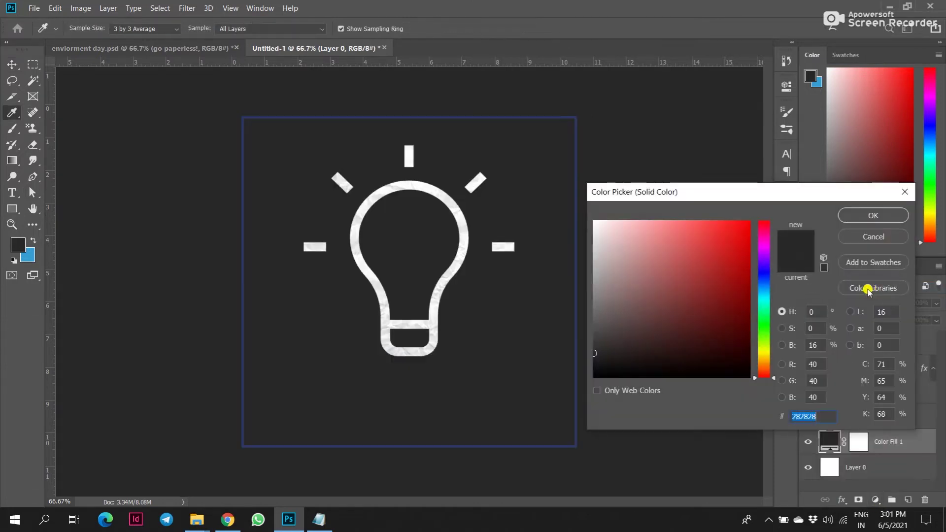
pyautogui.click(867, 231)
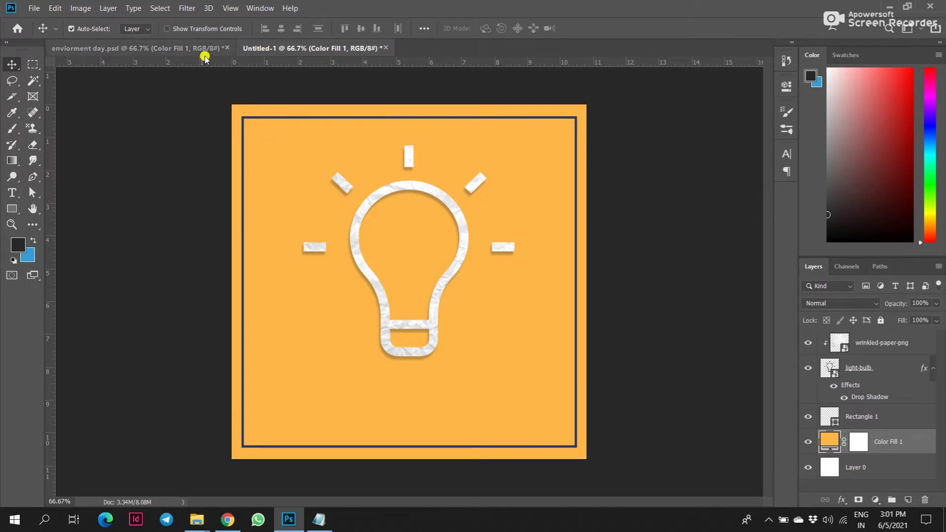
pyautogui.moveTo(196, 519)
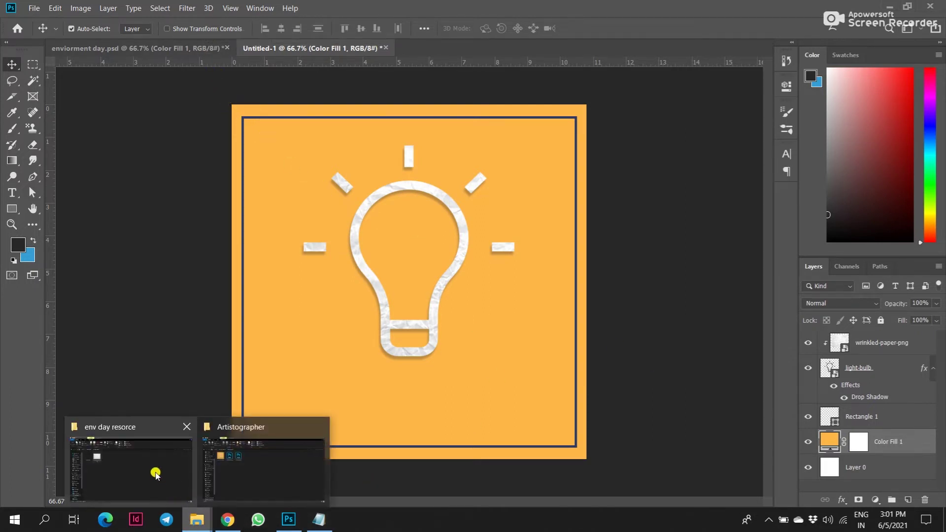
pyautogui.click(153, 471)
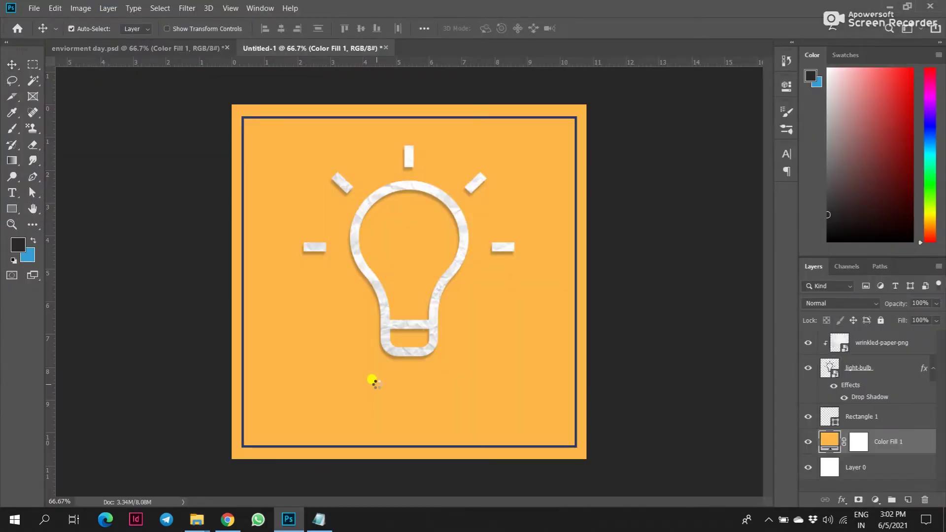
# Scale wrinkled paper to cover the canvas, clip it to the orange fill, and set Multiply
pyautogui.moveTo(311, 498)
pyautogui.mouseDown()
pyautogui.moveTo(402, 383)
pyautogui.moveTo(403, 519)
pyautogui.mouseUp()
pyautogui.moveTo(414, 183); pyautogui.dragTo(414, 93)
pyautogui.moveTo(634, 306); pyautogui.dragTo(652, 259)
pyautogui.press('Return')
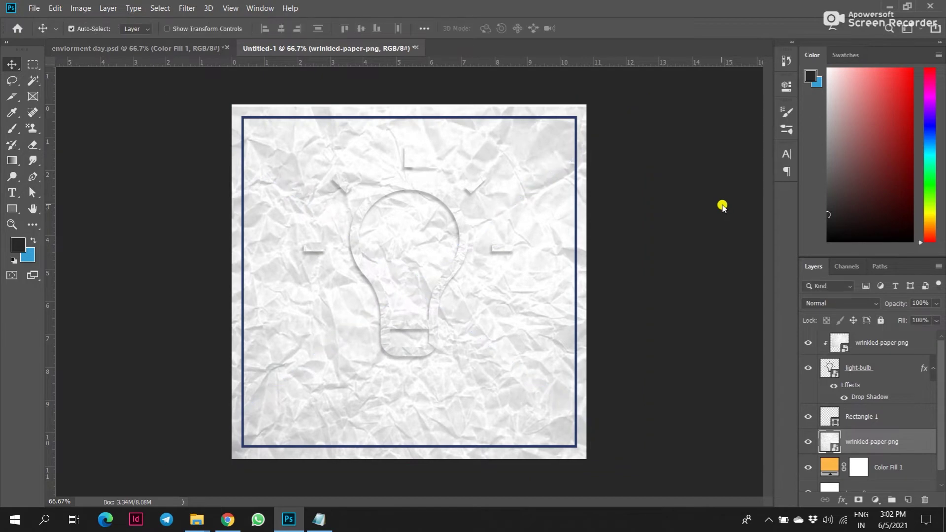
pyautogui.keyDown('alt'); pyautogui.click(826, 450); pyautogui.keyUp('alt')
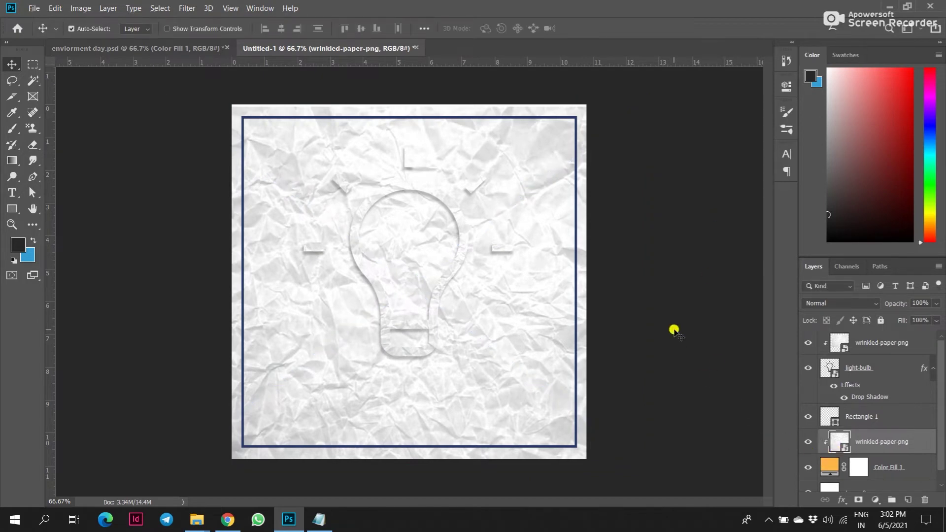
pyautogui.click(840, 303)
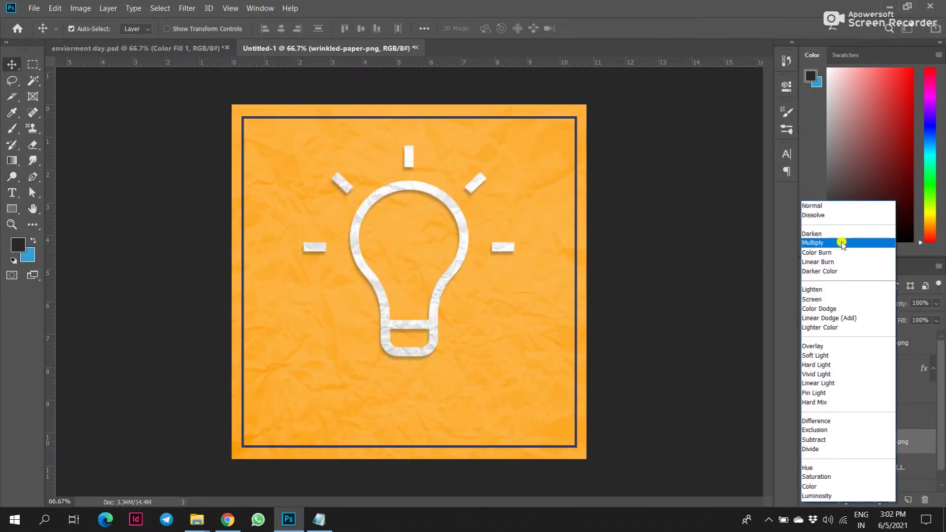
pyautogui.click(841, 241)
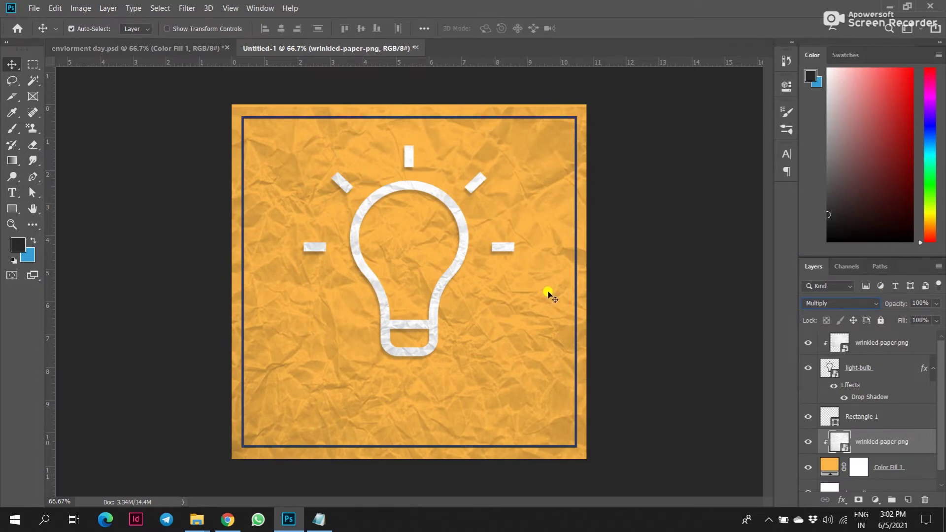
# Start a text line inside the bulb reading 'GO'
pyautogui.press('t')
pyautogui.click(382, 217)
pyautogui.write('GO')
pyautogui.click(493, 28)
pyautogui.click(595, 222)
# Finish the white headline 'GO PAPERLESS!' and enlarge its font size
pyautogui.click(860, 218)
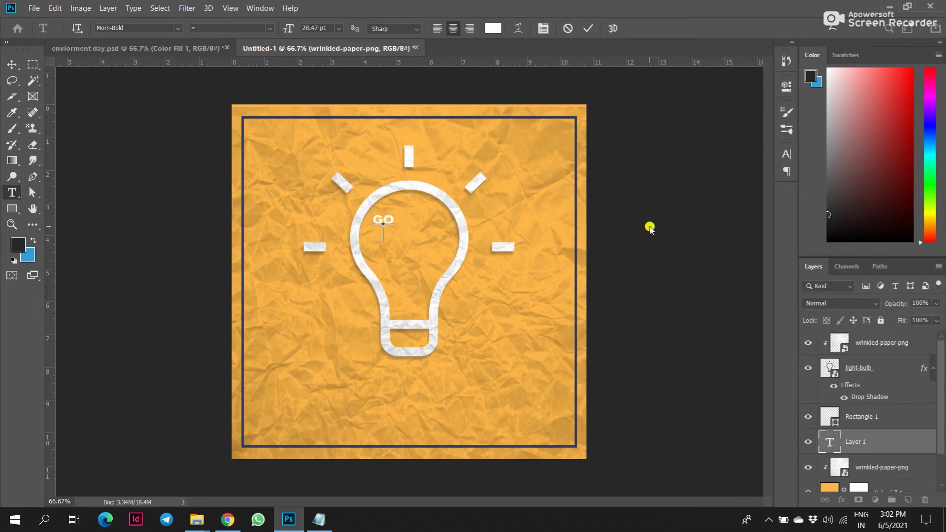
pyautogui.write('PAPERLESS')
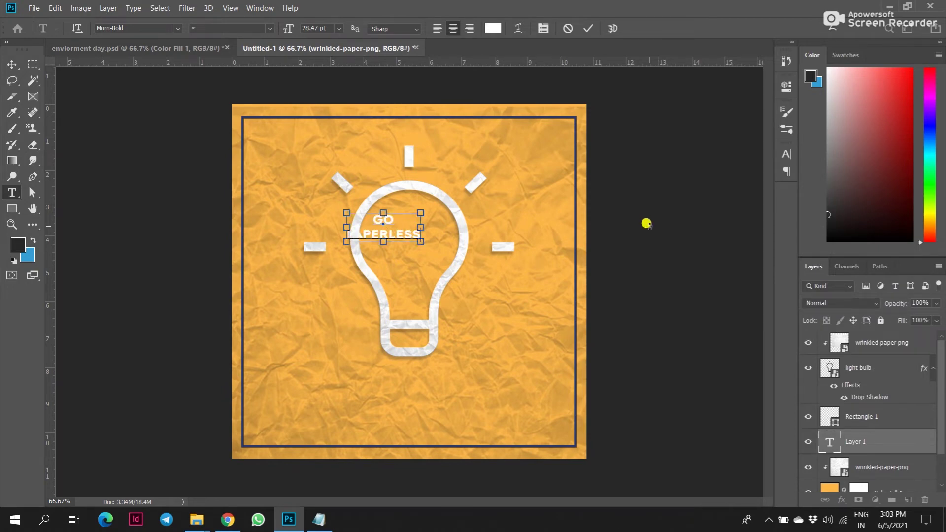
pyautogui.write('@')
pyautogui.press('BackSpace')
pyautogui.write('!')
pyautogui.hotkey('ctrl', 'a')
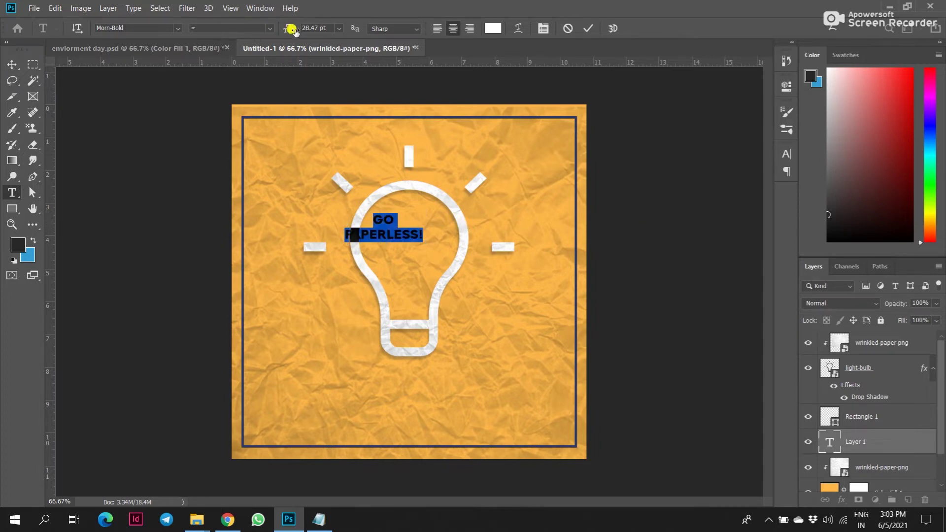
pyautogui.moveTo(291, 32); pyautogui.dragTo(296, 32)
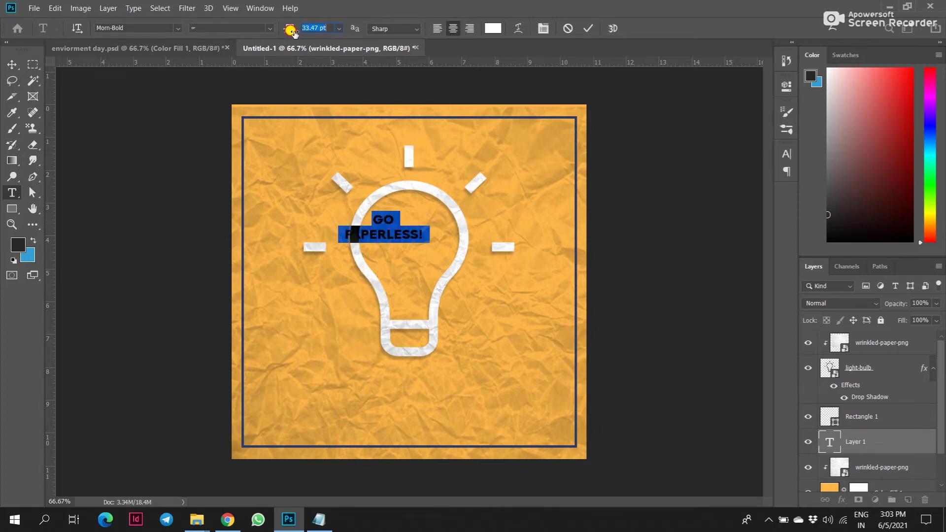
pyautogui.click(590, 298)
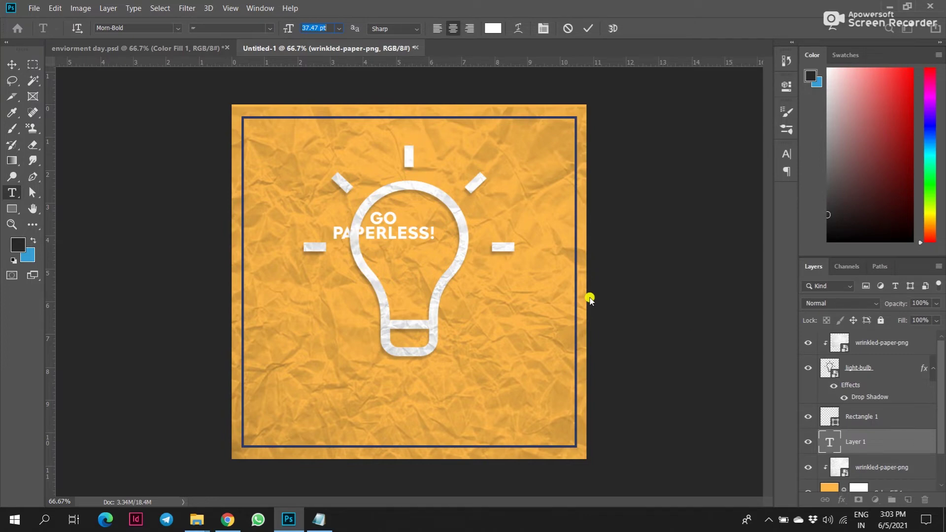
# Move the headline to the bulb's centre and stretch it with Free Transform
pyautogui.click(12, 64)
pyautogui.moveTo(374, 232)
pyautogui.mouseDown()
pyautogui.moveTo(399, 234)
pyautogui.moveTo(408, 249)
pyautogui.mouseUp()
pyautogui.hotkey('ctrl', 't')
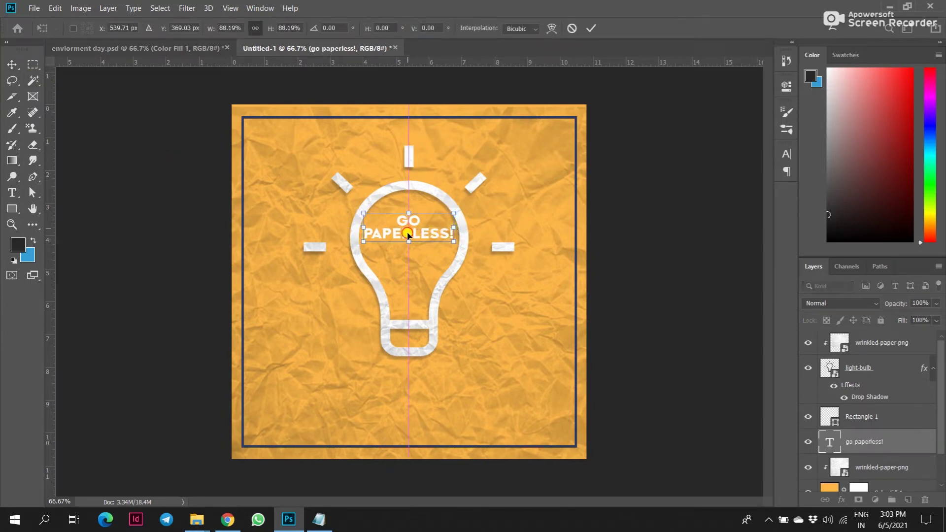
pyautogui.press('Return')
# Widen the headline's letter spacing and shrink its font slightly
pyautogui.press('t')
pyautogui.click(432, 237)
pyautogui.hotkey('ctrl', 'a')
pyautogui.click(787, 153)
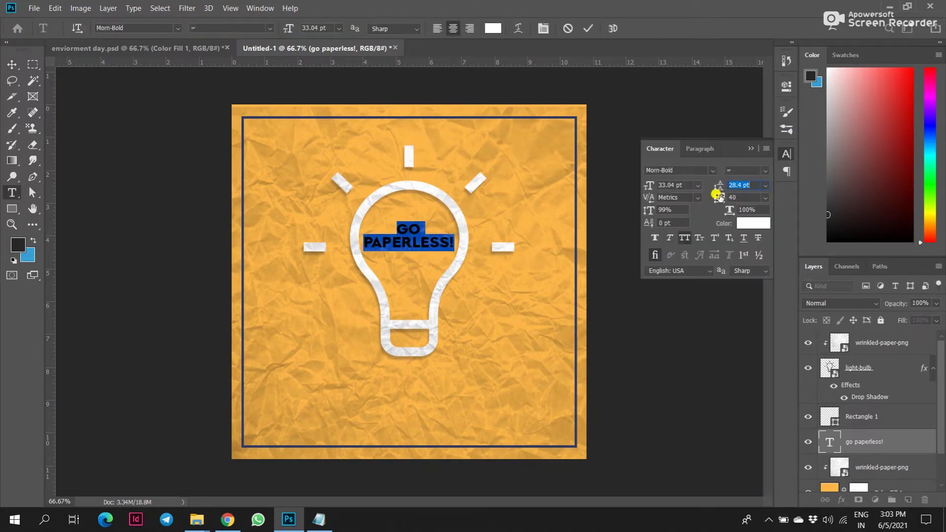
pyautogui.moveTo(718, 197); pyautogui.dragTo(720, 184)
pyautogui.moveTo(647, 186); pyautogui.dragTo(644, 186)
pyautogui.hotkey('ctrl', 'Return')
pyautogui.hotkey('ctrl', 'Return')
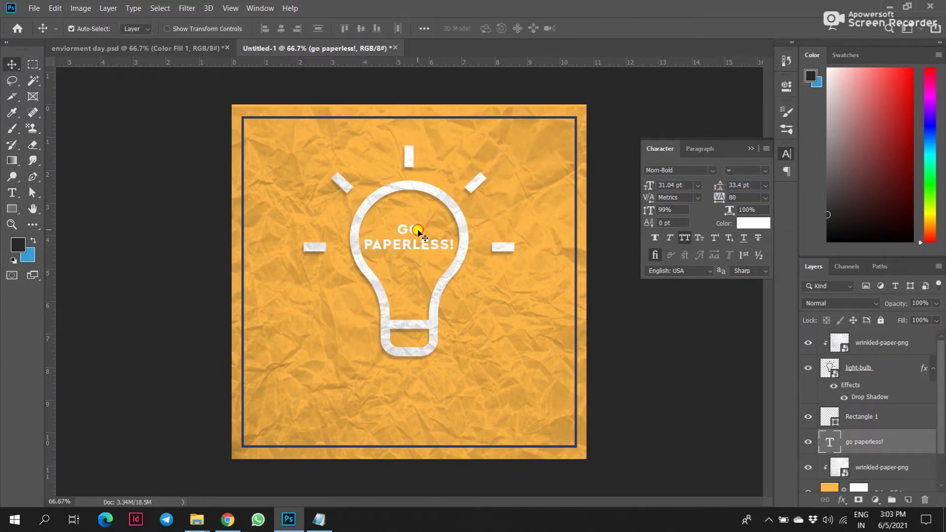
# Nudge the headline slightly upward, then drag in another wrinkled-paper image
pyautogui.moveTo(421, 232); pyautogui.dragTo(422, 230)
pyautogui.click(750, 150)
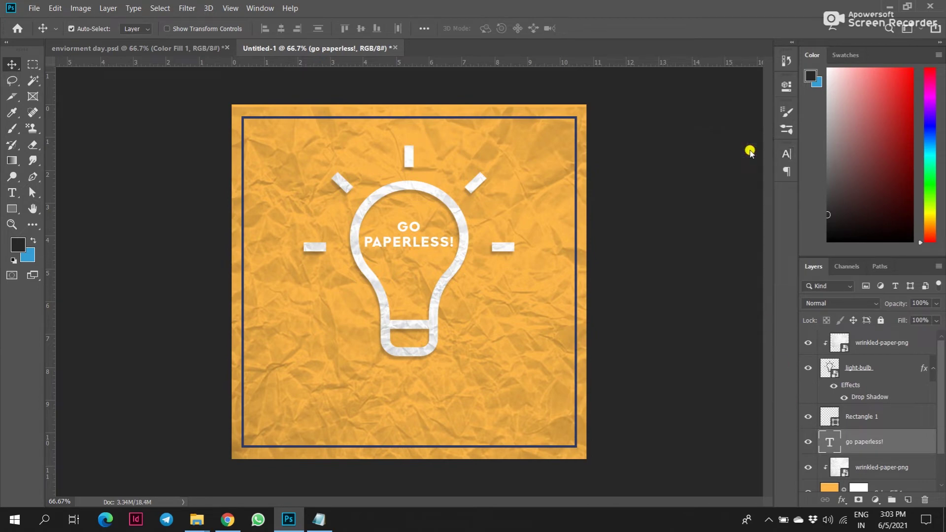
pyautogui.doubleClick(416, 248)
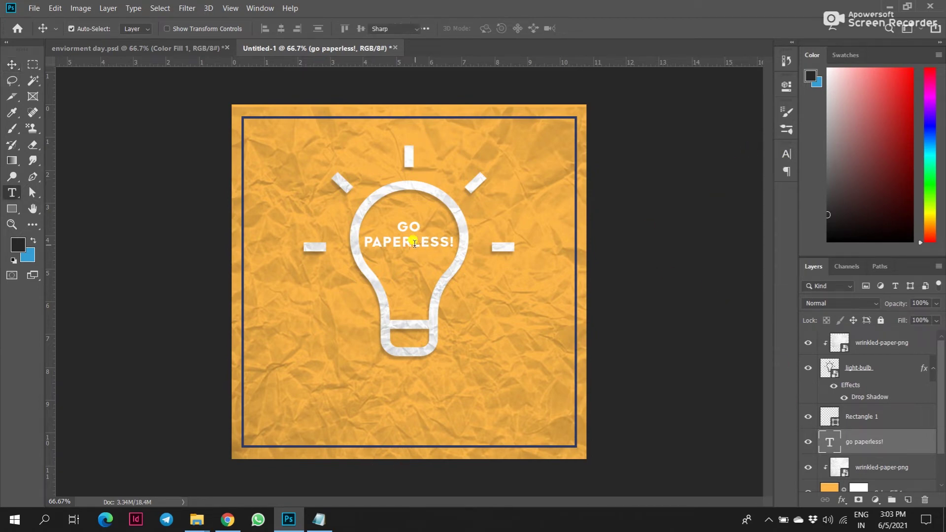
pyautogui.click(272, 28)
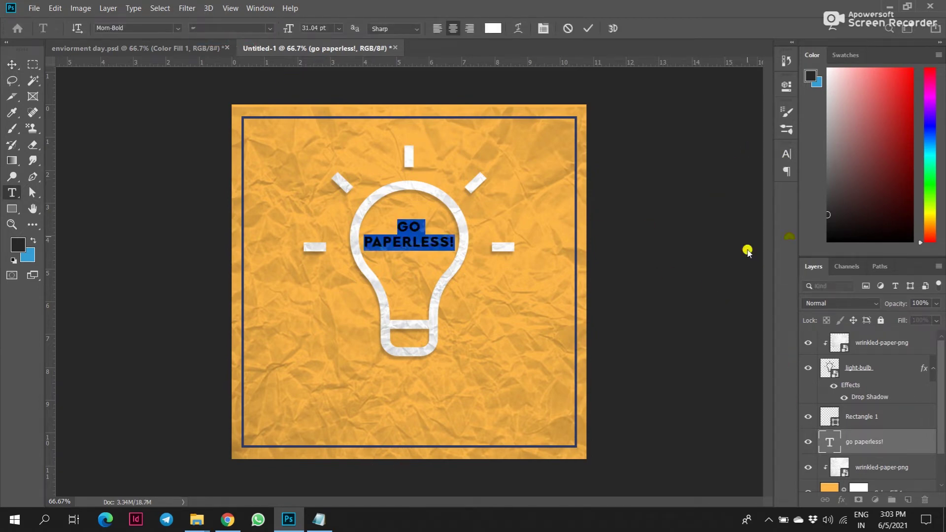
pyautogui.click(787, 154)
pyautogui.click(641, 368)
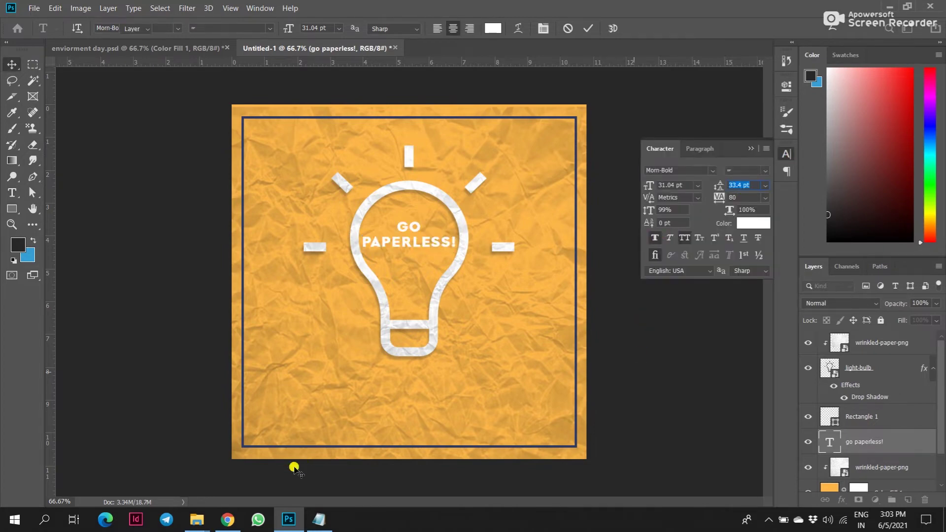
pyautogui.click(159, 497)
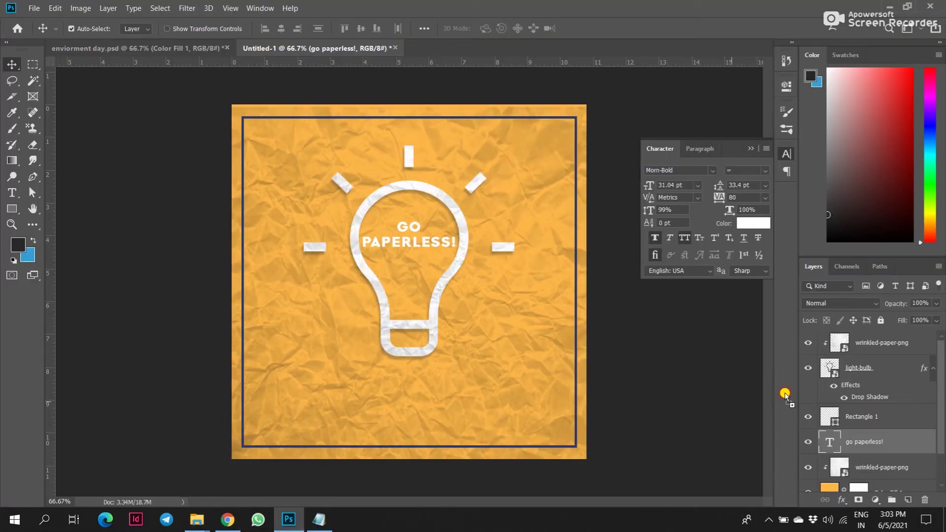
pyautogui.moveTo(199, 124); pyautogui.dragTo(495, 364)
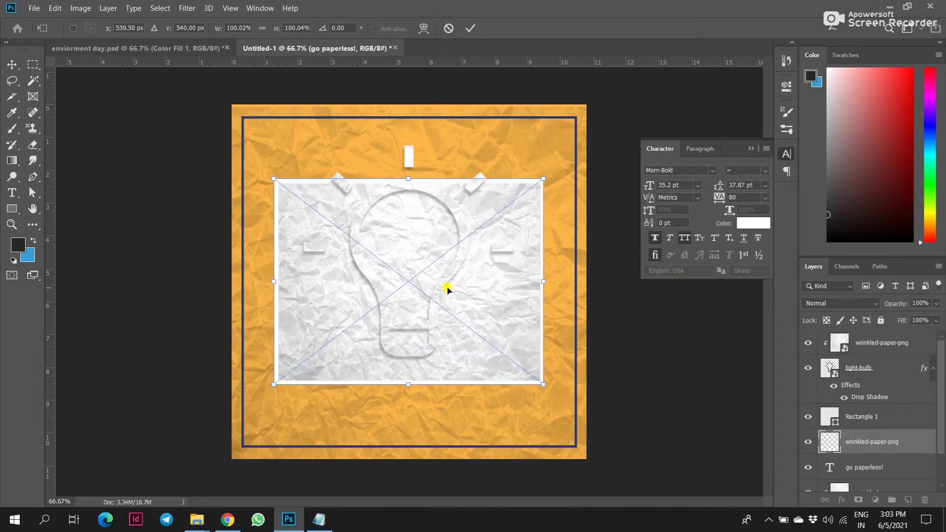
# Clip the new paper texture to the headline and stretch it taller over the bulb
pyautogui.press('Return')
pyautogui.keyDown('alt'); pyautogui.click(825, 452); pyautogui.keyUp('alt')
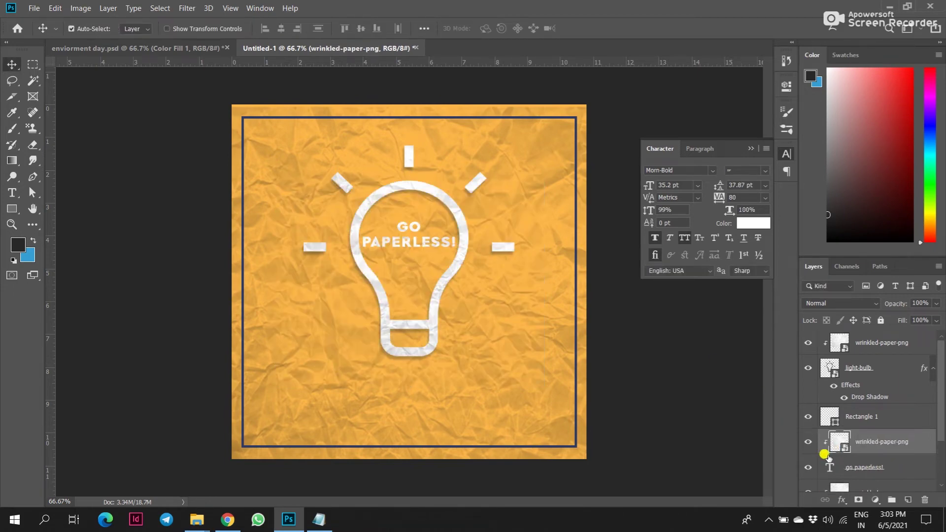
pyautogui.hotkey('ctrl', 't')
pyautogui.moveTo(406, 180); pyautogui.dragTo(409, 153)
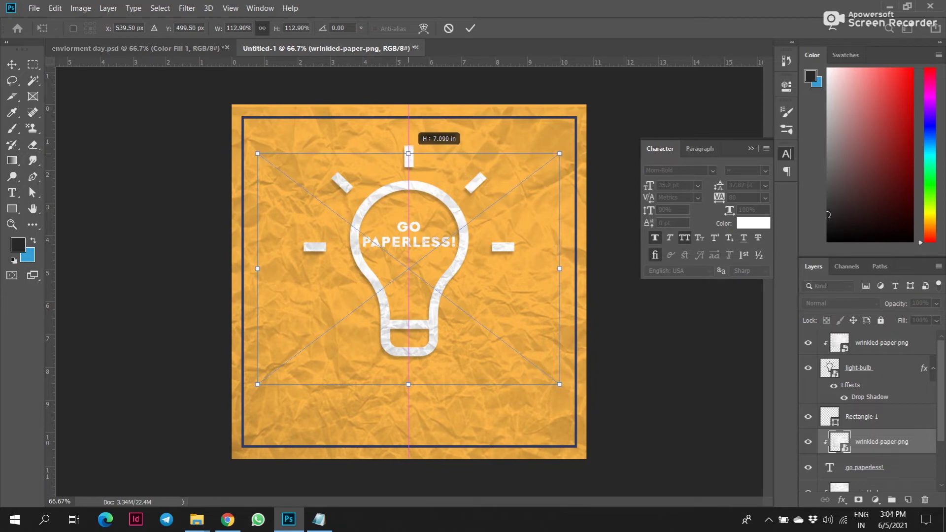
pyautogui.press('Return')
pyautogui.click(751, 148)
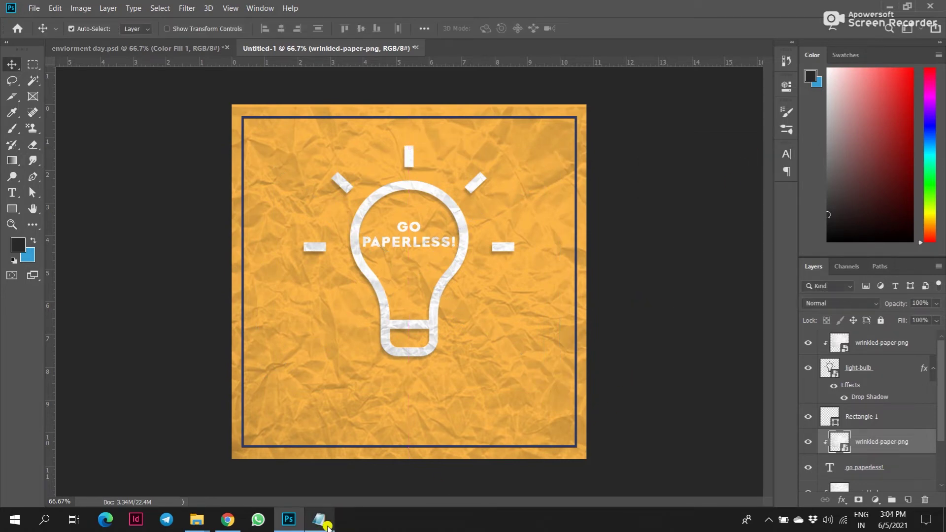
# Copy the carbon dioxide fact paragraph from Notepad and return to Photoshop
pyautogui.click(319, 519)
pyautogui.moveTo(640, 67); pyautogui.dragTo(687, 101)
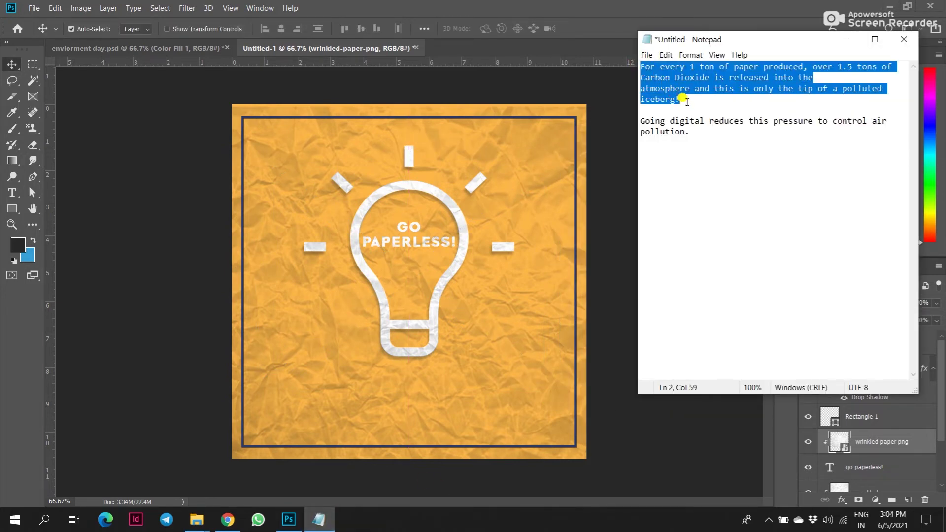
pyautogui.click(846, 39)
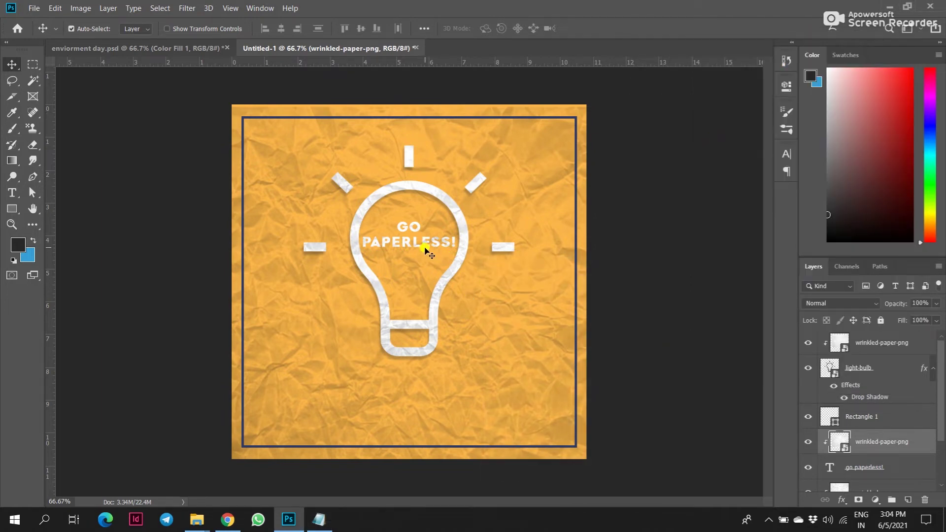
pyautogui.press('t')
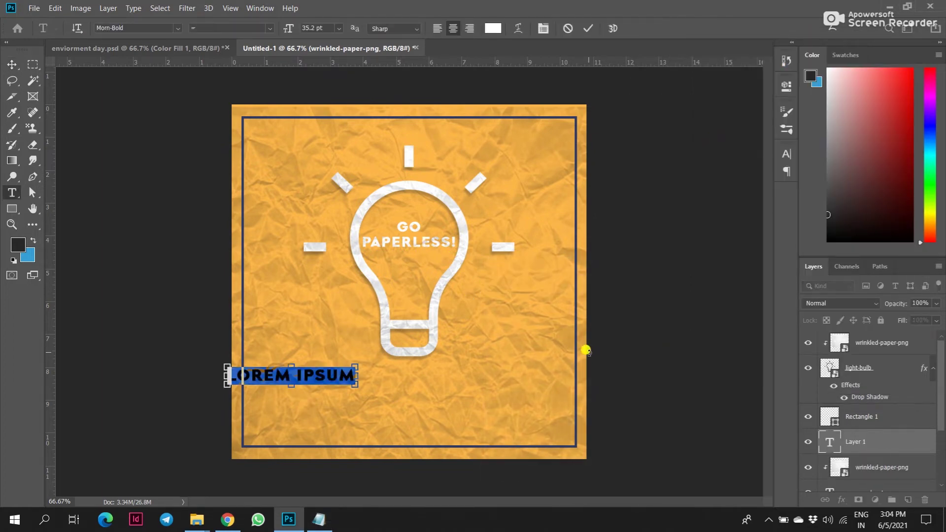
# Paste the CO2 fact over the placeholder and set it to Arial 14.2 pt, tracking 0
pyautogui.hotkey('ctrl', 'v')
pyautogui.hotkey('ctrl', 'a')
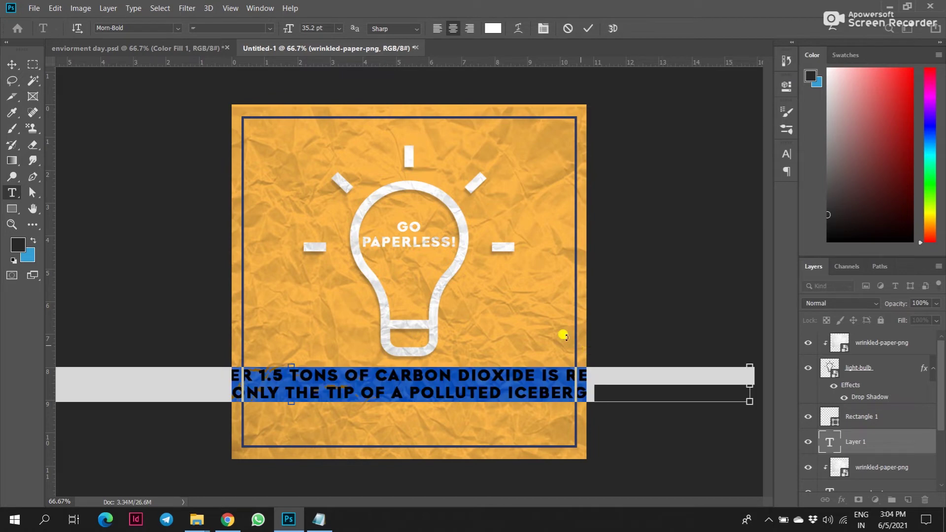
pyautogui.moveTo(288, 28)
pyautogui.mouseDown()
pyautogui.moveTo(273, 29)
pyautogui.moveTo(300, 29)
pyautogui.mouseUp()
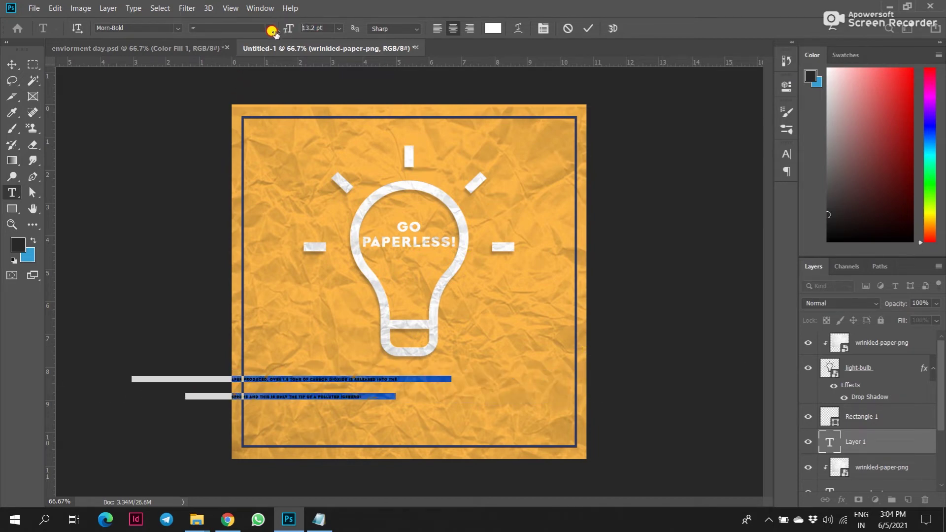
pyautogui.click(787, 154)
pyautogui.click(766, 186)
pyautogui.click(747, 187)
pyautogui.click(748, 208)
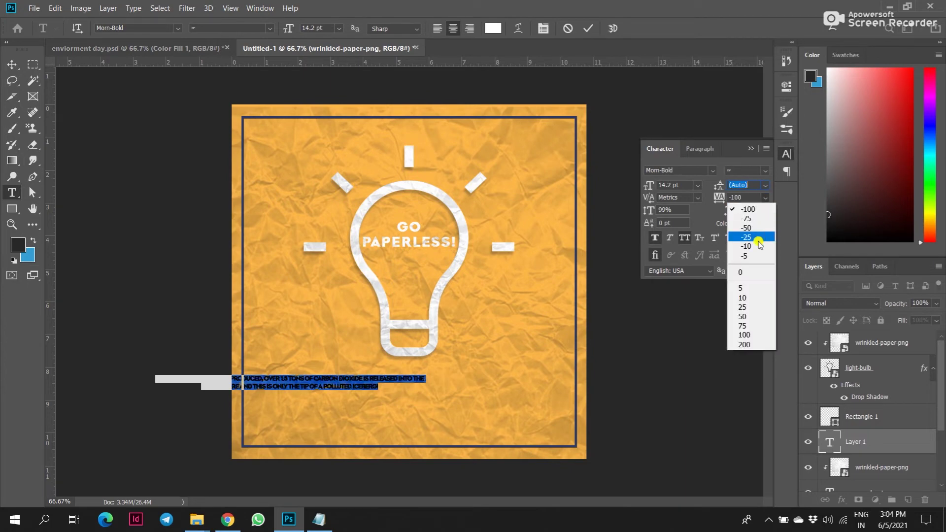
pyautogui.click(755, 272)
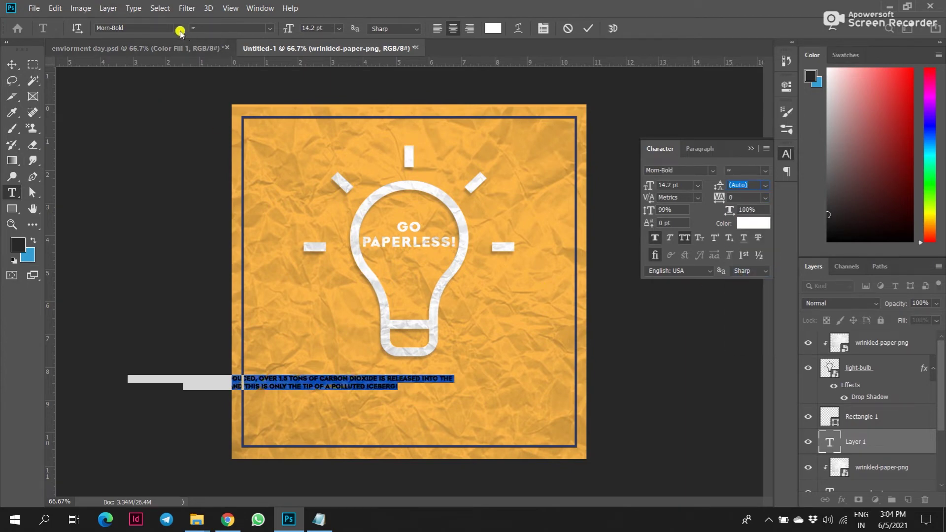
pyautogui.click(180, 30)
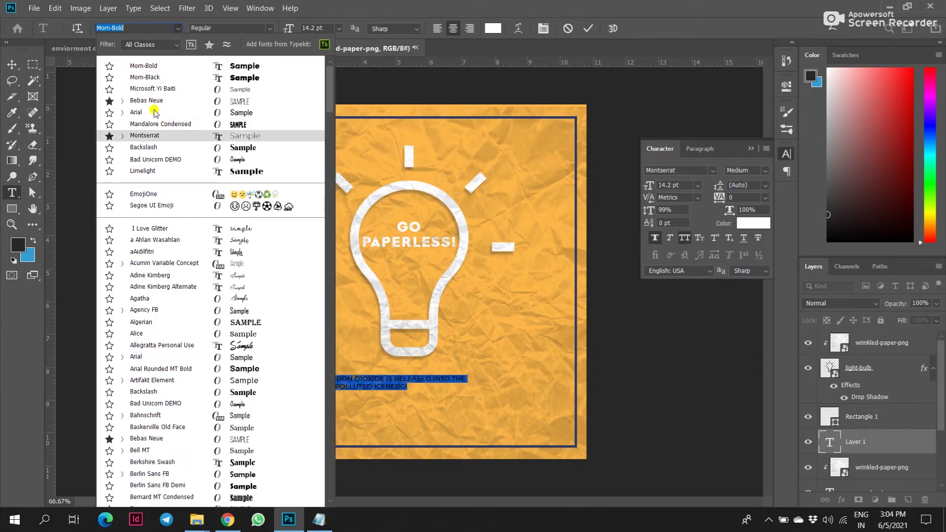
pyautogui.click(138, 113)
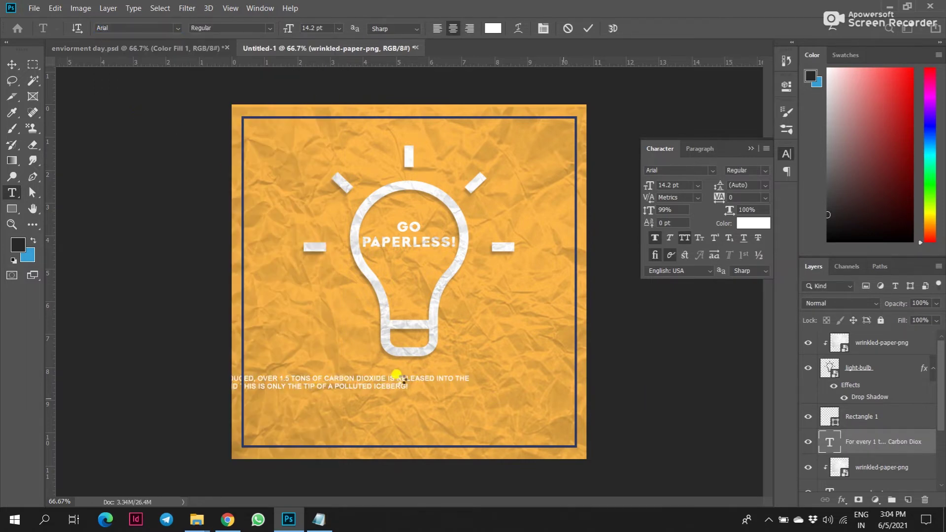
pyautogui.hotkey('ctrl', 'Return')
# Centre the caption horizontally on the canvas
pyautogui.press('v')
pyautogui.hotkey('ctrl', 'a')
pyautogui.click(281, 28)
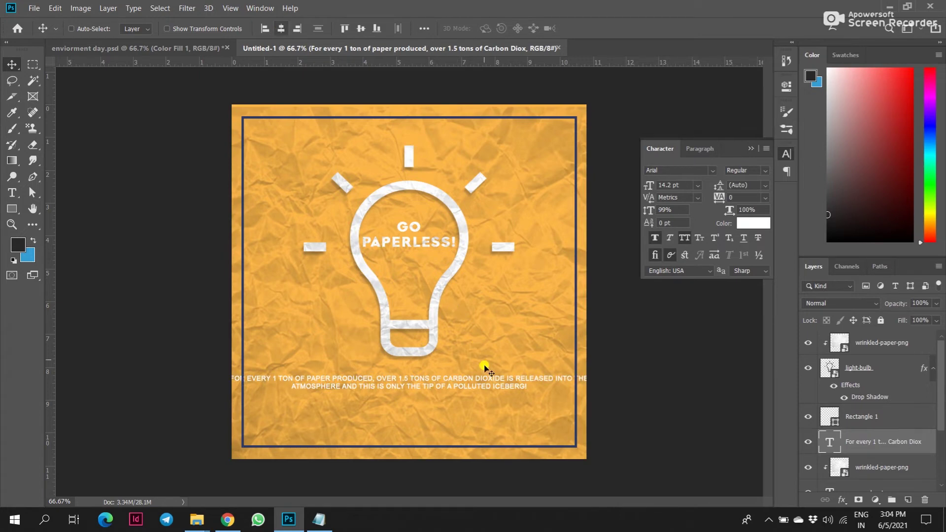
# Rewrap the caption into two lines and nudge it slightly upward
pyautogui.press('t')
pyautogui.click(554, 379)
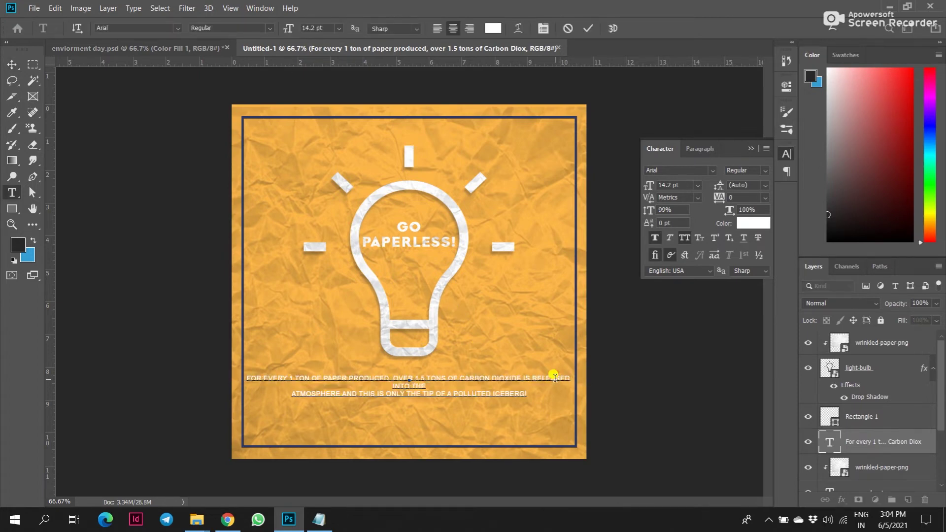
pyautogui.press('BackSpace')
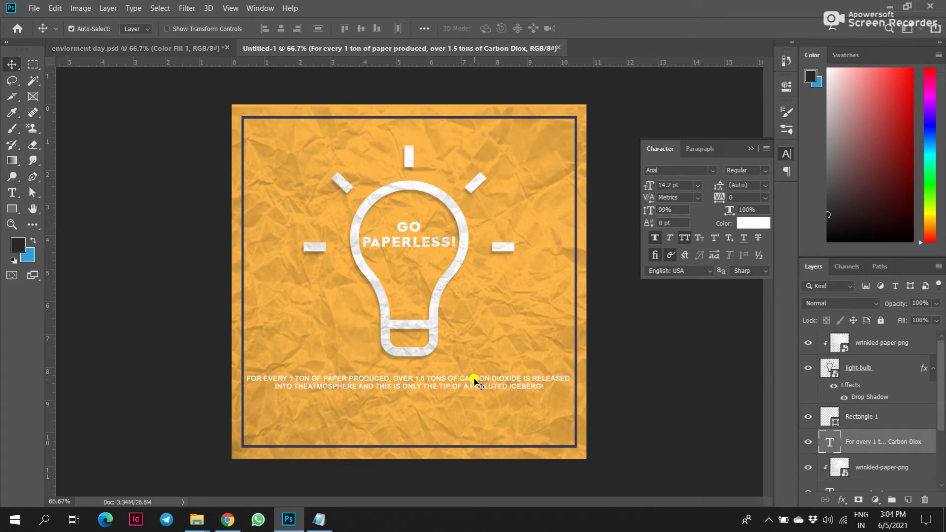
pyautogui.hotkey('ctrl', 'a')
pyautogui.click(532, 378)
pyautogui.press('Return')
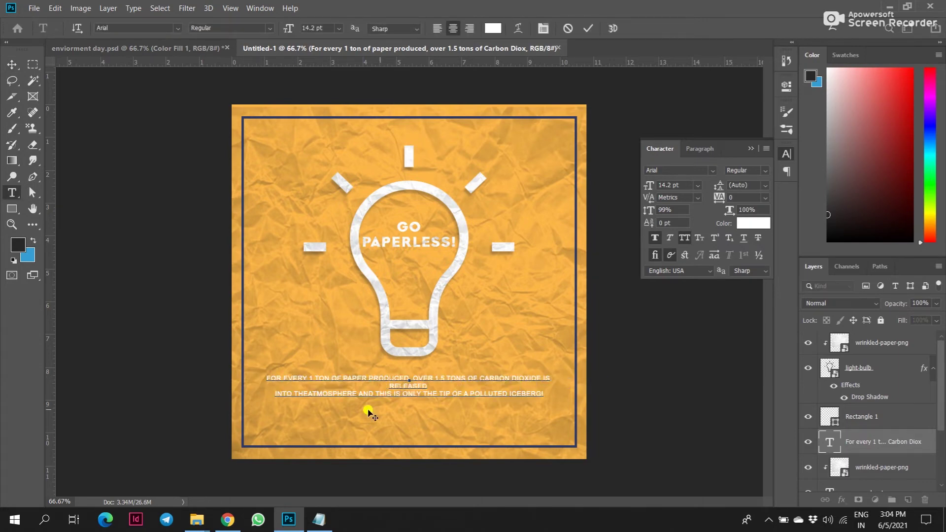
pyautogui.press('BackSpace')
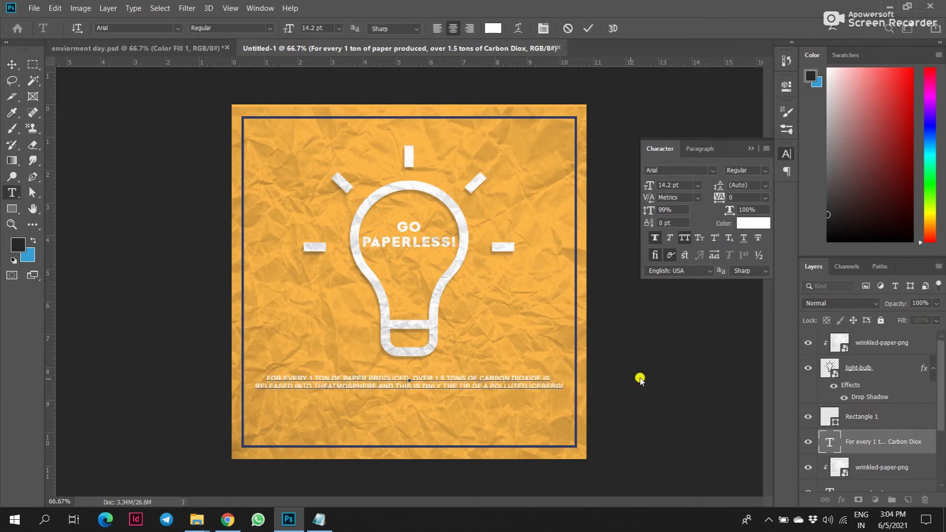
pyautogui.hotkey('ctrl', 'Return')
pyautogui.press('v')
pyautogui.moveTo(476, 382); pyautogui.dragTo(475, 380)
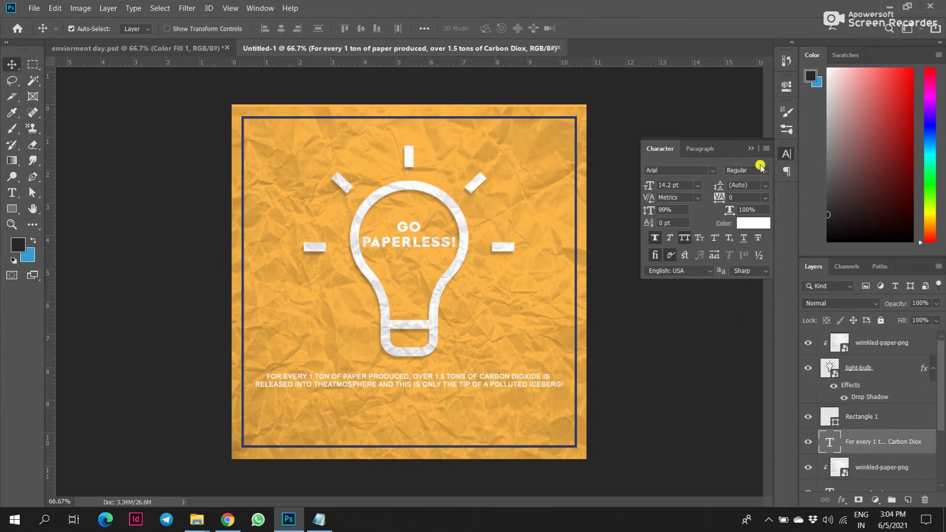
# Reorder layers so Rectangle 1 is on top with the caption layer just beneath
pyautogui.click(751, 148)
pyautogui.click(406, 329)
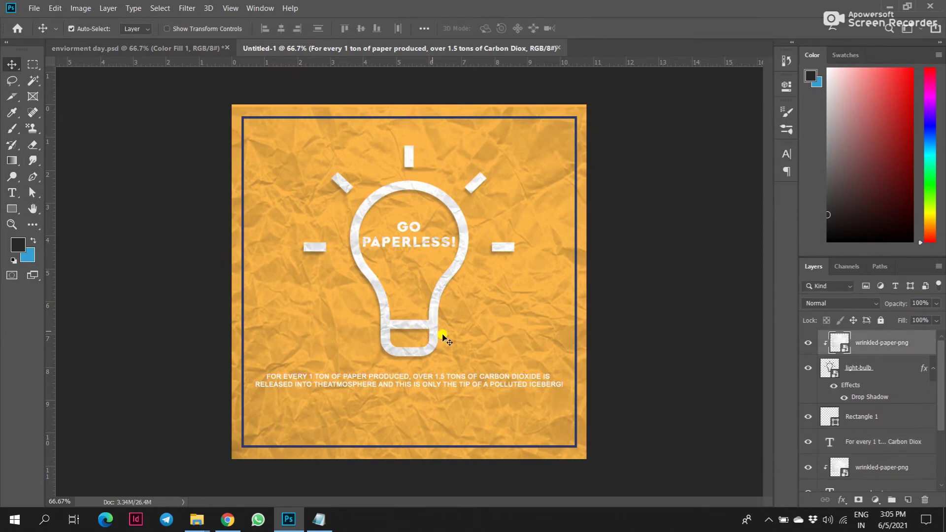
pyautogui.moveTo(904, 451); pyautogui.dragTo(876, 326)
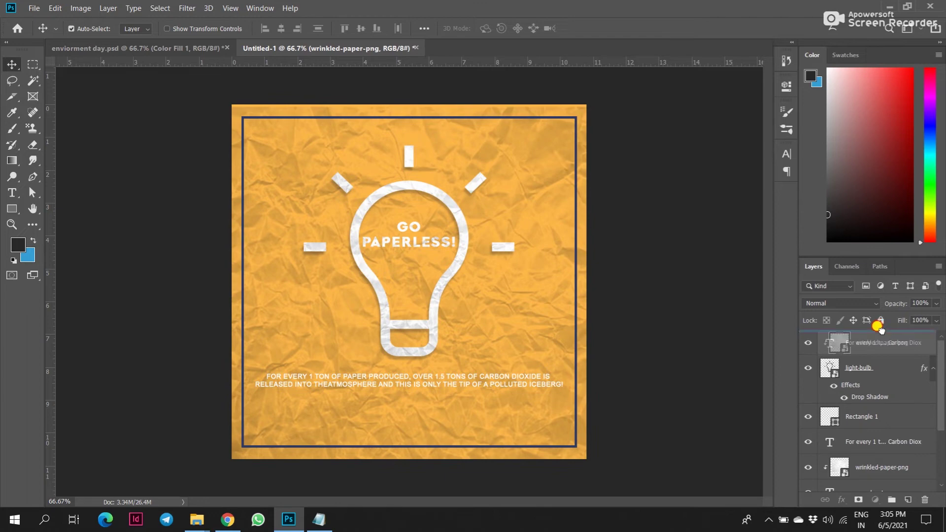
pyautogui.click(874, 372)
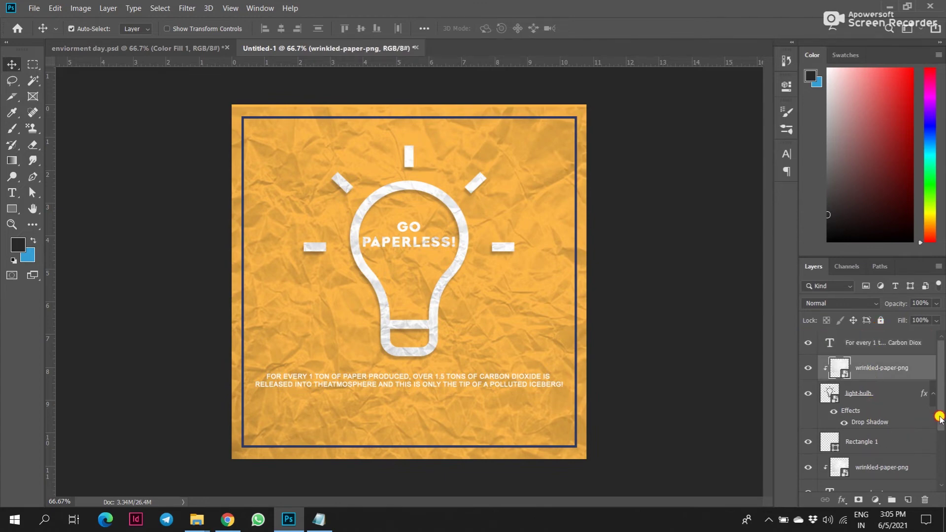
pyautogui.scroll(-1, 940, 418)
pyautogui.moveTo(880, 432); pyautogui.dragTo(868, 347)
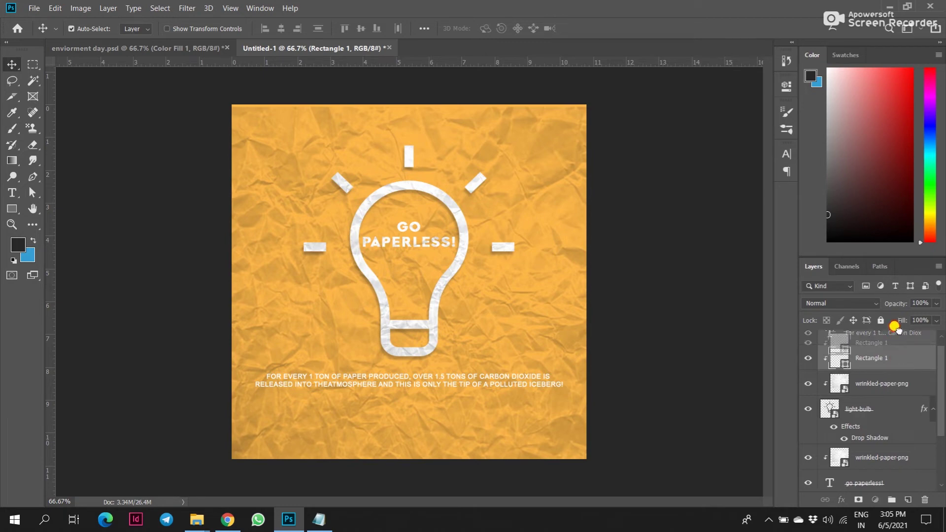
pyautogui.scroll(1, 894, 328)
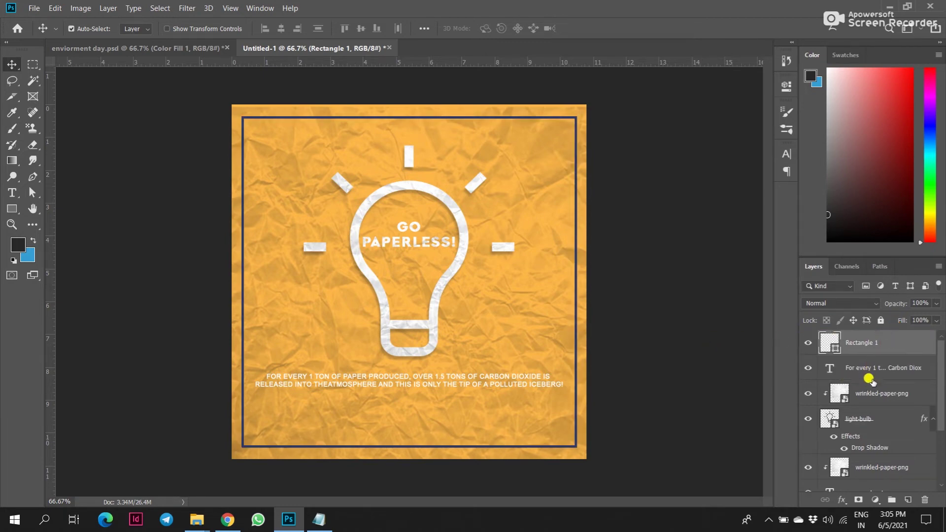
pyautogui.click(871, 392)
pyautogui.moveTo(941, 394); pyautogui.dragTo(941, 447)
# Group the selected bulb layers and move the wrinkled-paper background layer out of the group
pyautogui.hotkey('ctrl', 'g')
pyautogui.click(808, 389)
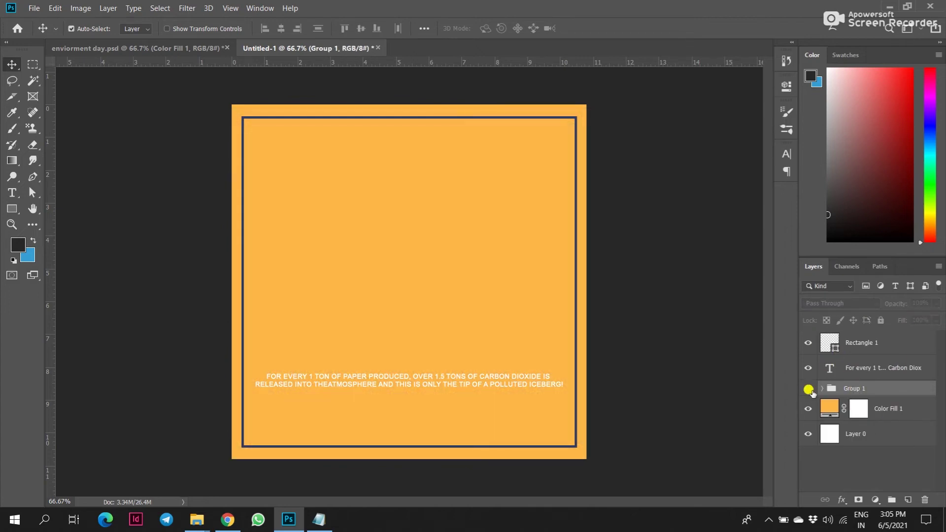
pyautogui.click(822, 389)
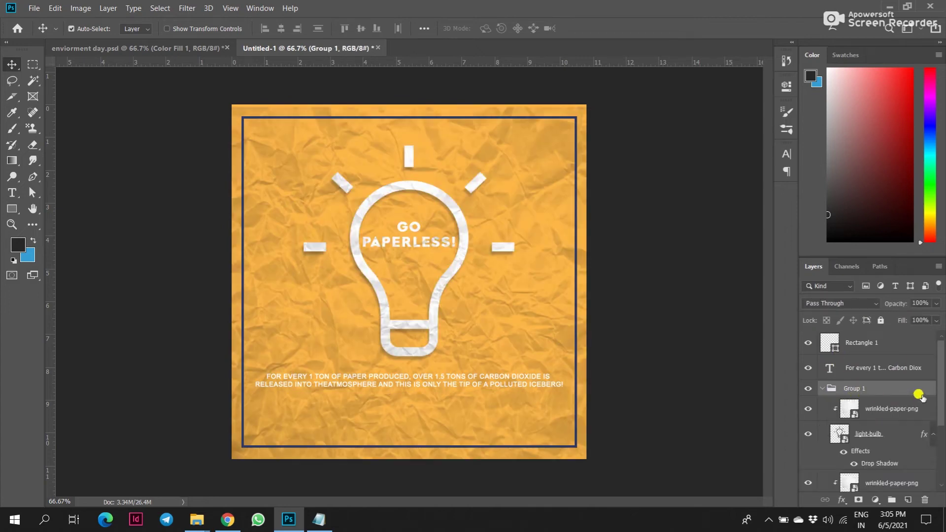
pyautogui.moveTo(939, 399); pyautogui.dragTo(941, 451)
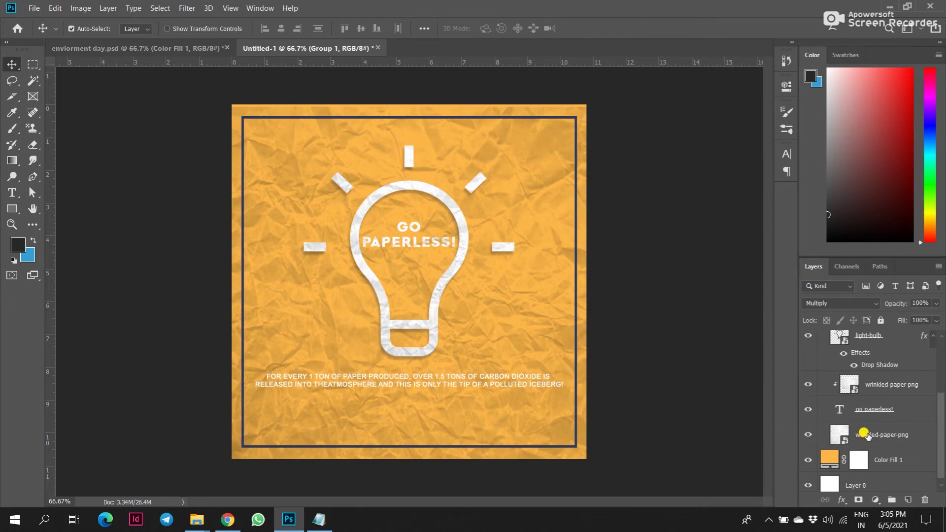
pyautogui.click(868, 436)
pyautogui.moveTo(866, 435); pyautogui.dragTo(847, 449)
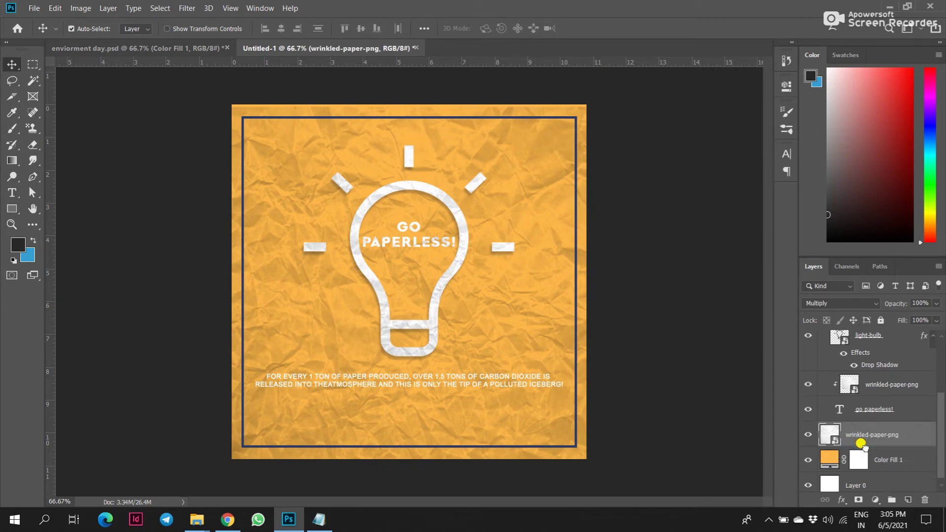
# Collapse the group, rename it 'bulb', and begin stretching it upward with Free Transform
pyautogui.scroll(3, 919, 415)
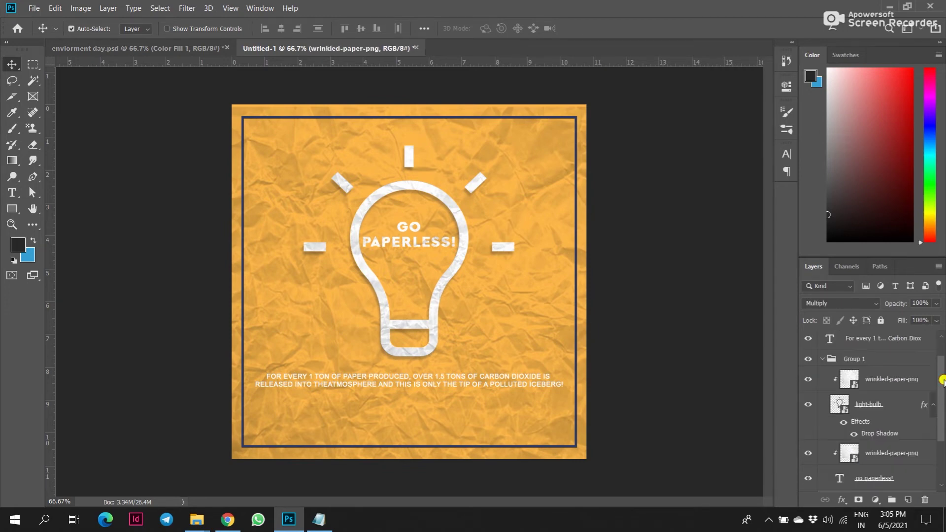
pyautogui.click(821, 356)
pyautogui.doubleClick(850, 388)
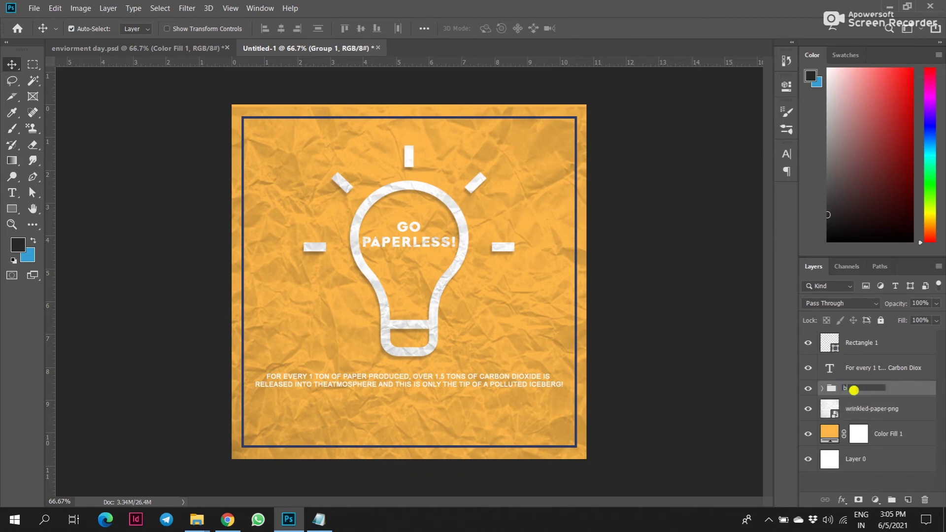
pyautogui.press('Return')
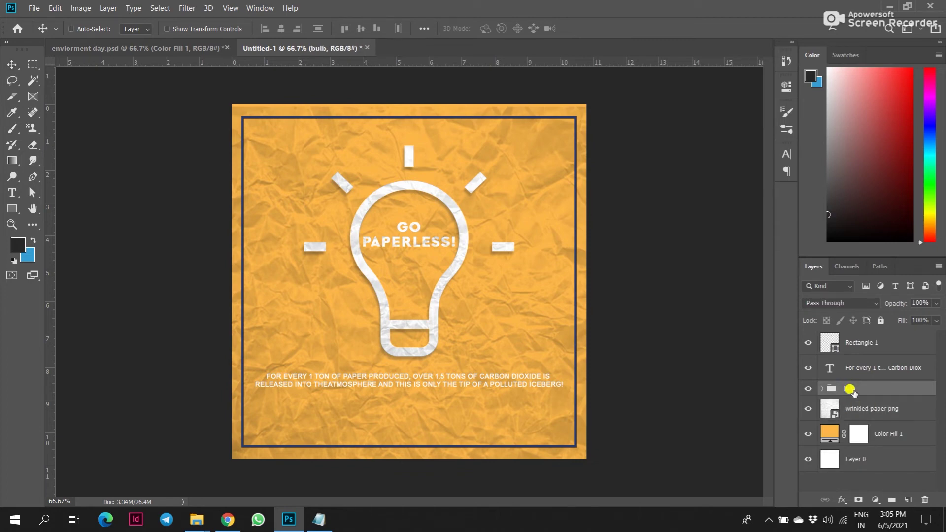
pyautogui.hotkey('ctrl', 't')
pyautogui.moveTo(409, 124); pyautogui.dragTo(410, 105)
# Scale the bulb group to about 110%, lower it slightly, apply, and nudge it right
pyautogui.moveTo(410, 384); pyautogui.dragTo(411, 385)
pyautogui.moveTo(425, 171); pyautogui.dragTo(427, 177)
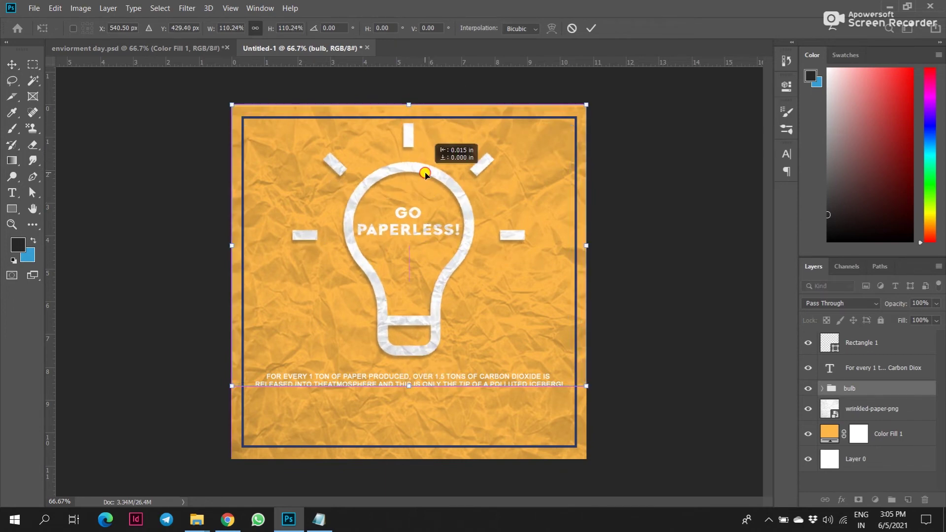
pyautogui.press('Return')
pyautogui.press('Right')
pyautogui.press('Right')
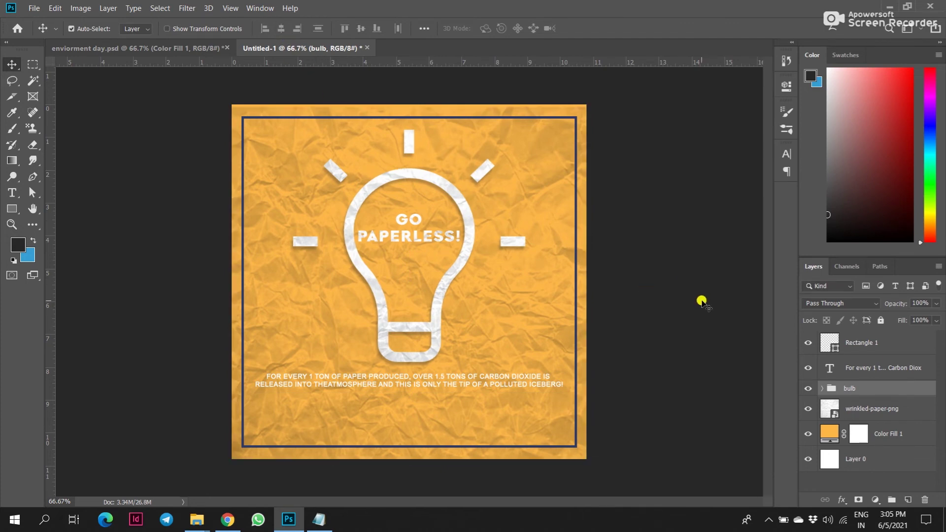
# Duplicate the CO2 fact text just below it and copy the 'Going digital' sentence from the notes
pyautogui.moveTo(474, 382); pyautogui.dragTo(474, 402)
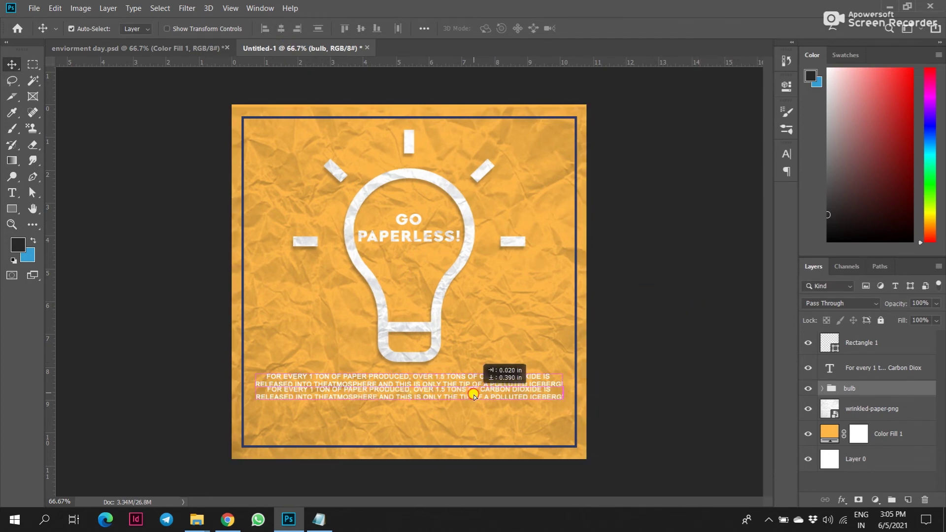
pyautogui.hotkey('alt', 'Tab')
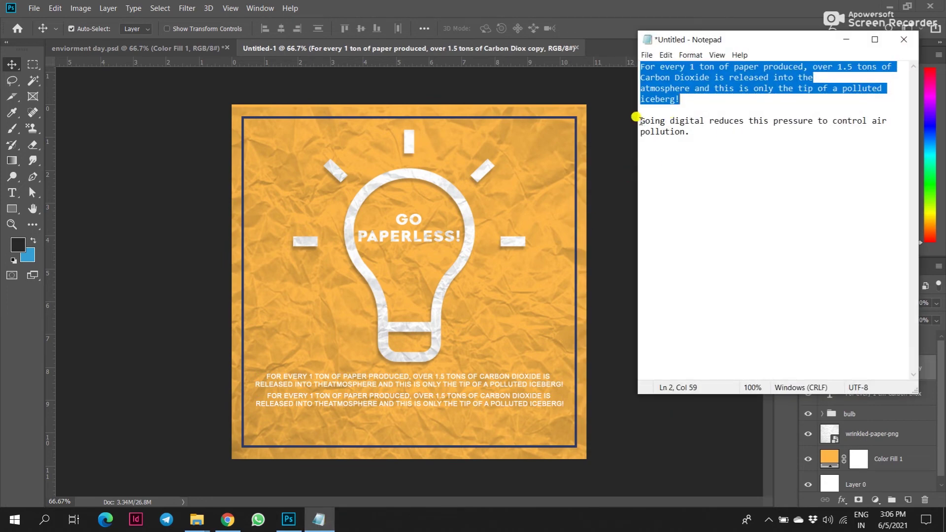
pyautogui.moveTo(640, 121); pyautogui.dragTo(693, 134)
pyautogui.click(846, 39)
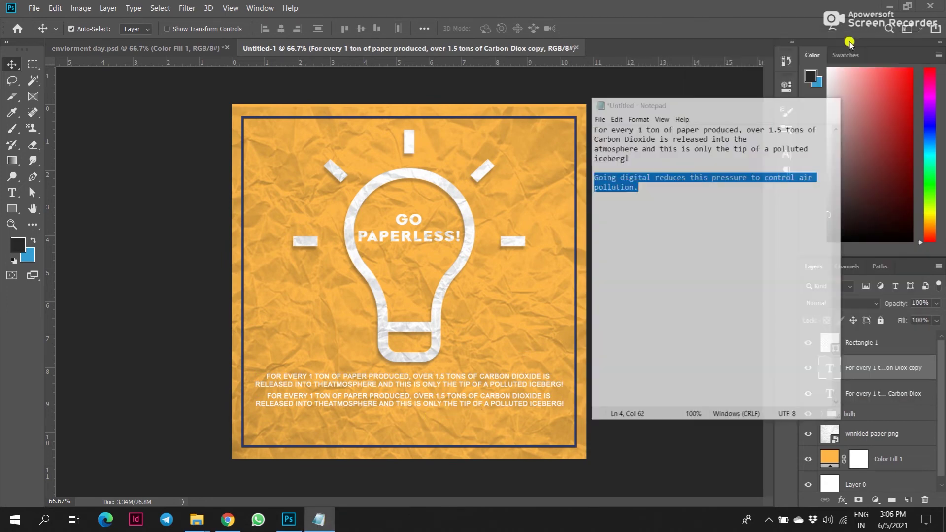
# Paste the sentence into the duplicate, breaking the line after PRESSURE, and select all its text
pyautogui.doubleClick(447, 405)
pyautogui.write('GOING DIGITAL REDUCES THIS PRESSURE TO CONTROL AIR POLLUTION.')
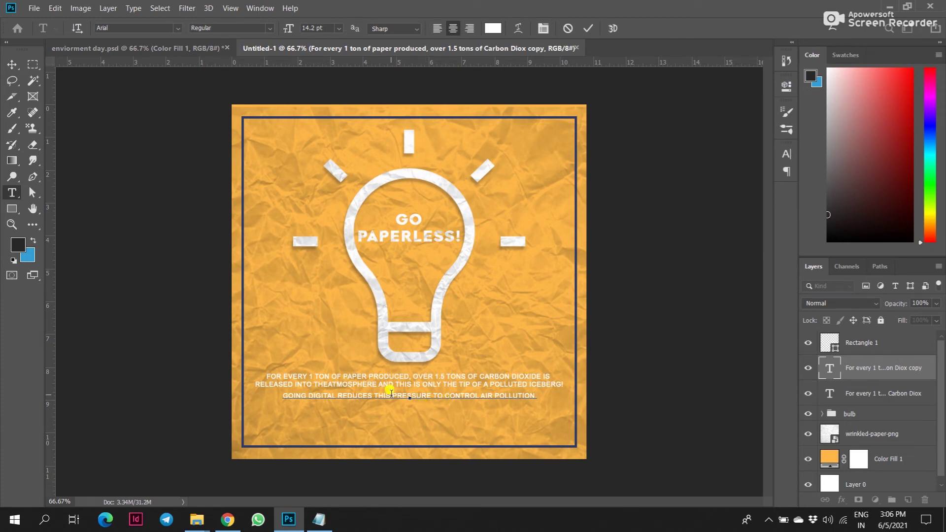
pyautogui.click(435, 394)
pyautogui.press('Return')
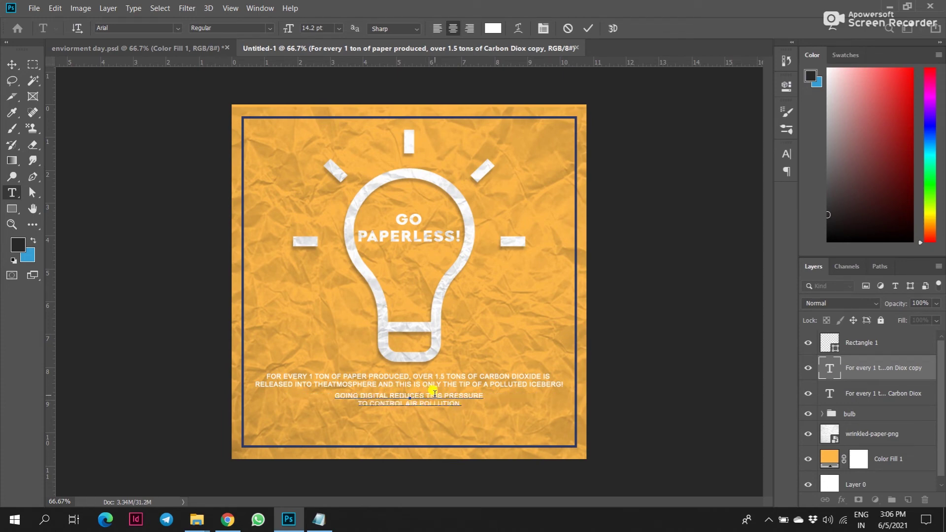
pyautogui.hotkey('ctrl', 'a')
pyautogui.click(178, 28)
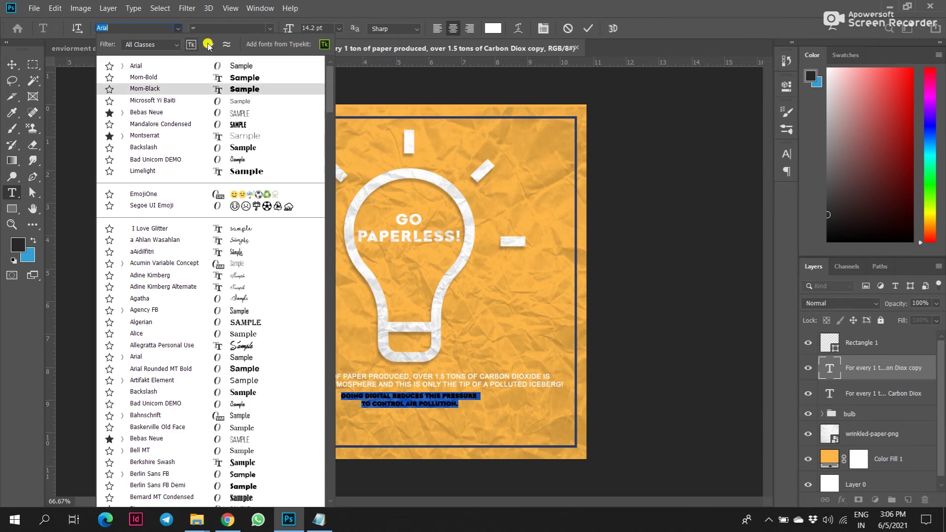
# Set the tagline to Arial Bold 26.2 pt with 26.4 pt leading and commit
pyautogui.click(296, 28)
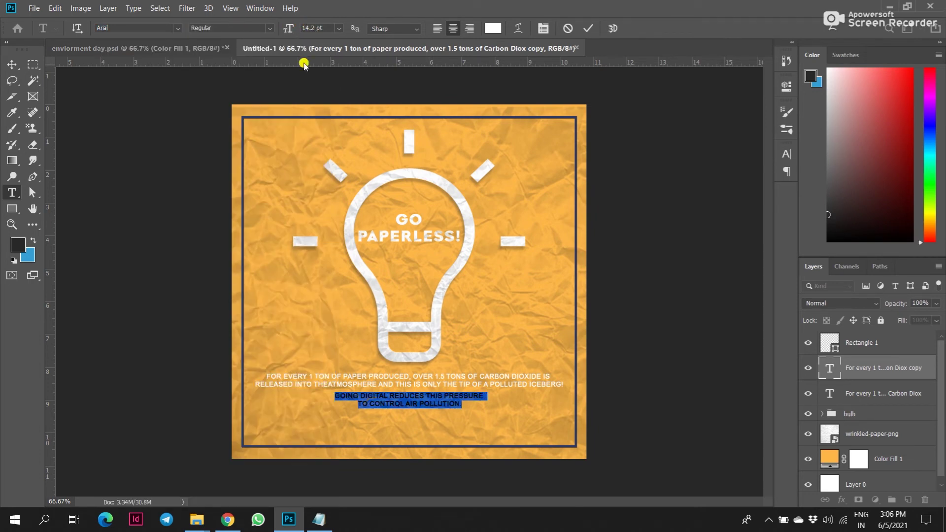
pyautogui.moveTo(291, 28); pyautogui.dragTo(298, 29)
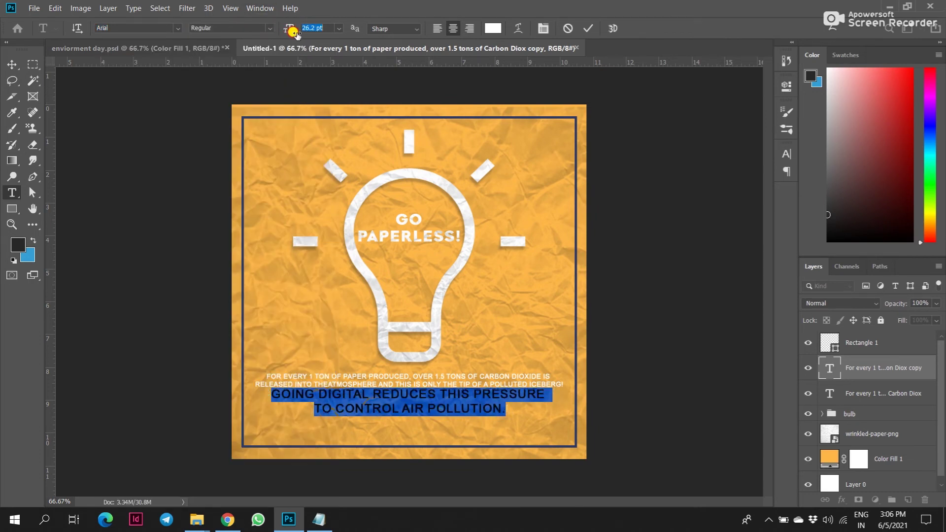
pyautogui.click(238, 27)
pyautogui.click(245, 100)
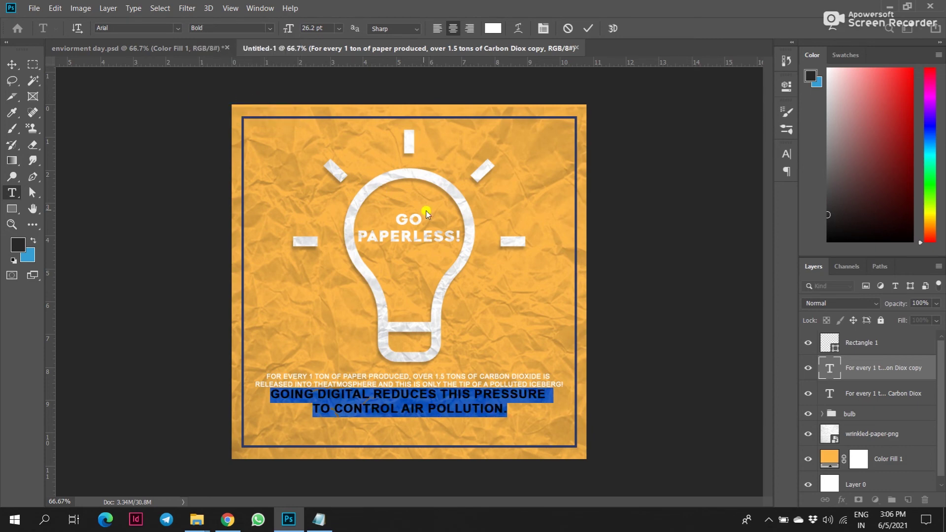
pyautogui.click(786, 155)
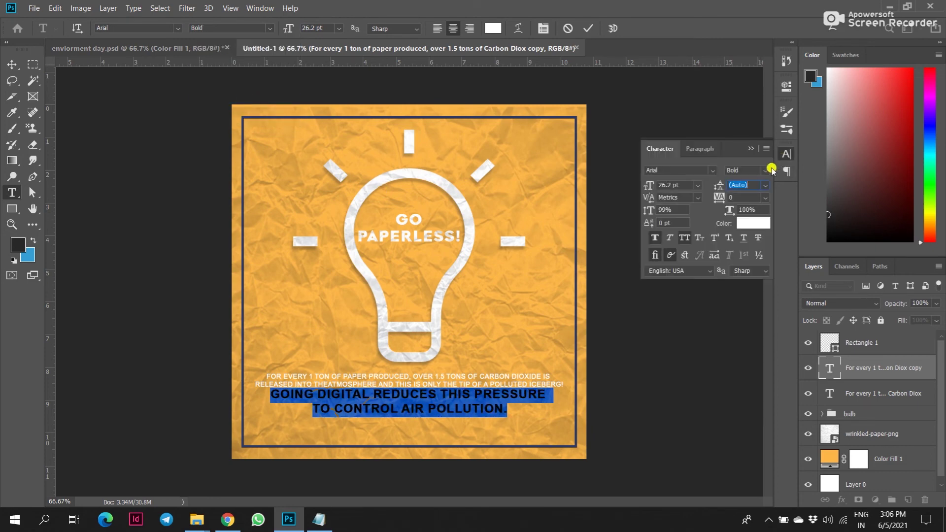
pyautogui.click(718, 197)
pyautogui.moveTo(718, 186); pyautogui.dragTo(712, 185)
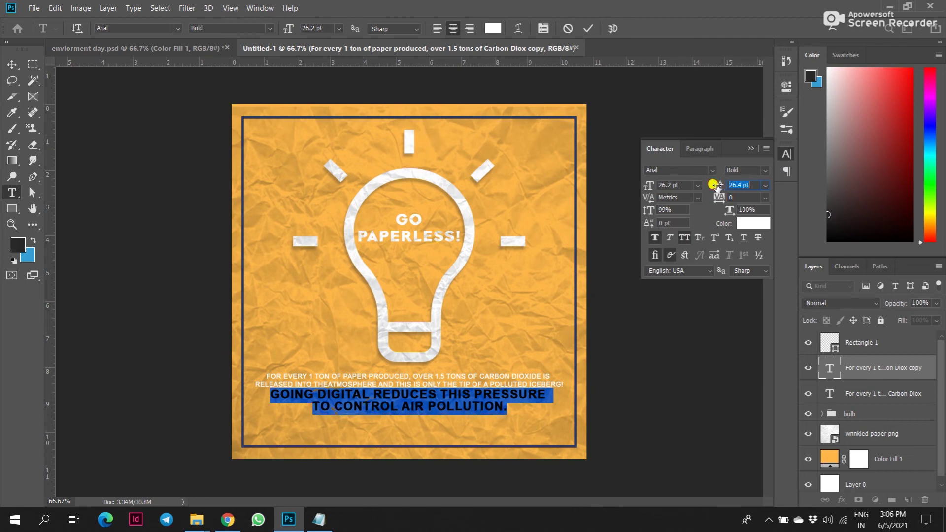
pyautogui.hotkey('ctrl', 'Return')
# Position the tagline below the fact and centre it horizontally on the canvas
pyautogui.moveTo(452, 410); pyautogui.dragTo(592, 386)
pyautogui.hotkey('ctrl', 'z')
pyautogui.moveTo(433, 411); pyautogui.dragTo(434, 411)
pyautogui.hotkey('ctrl', 'a')
pyautogui.click(281, 28)
pyautogui.click(751, 149)
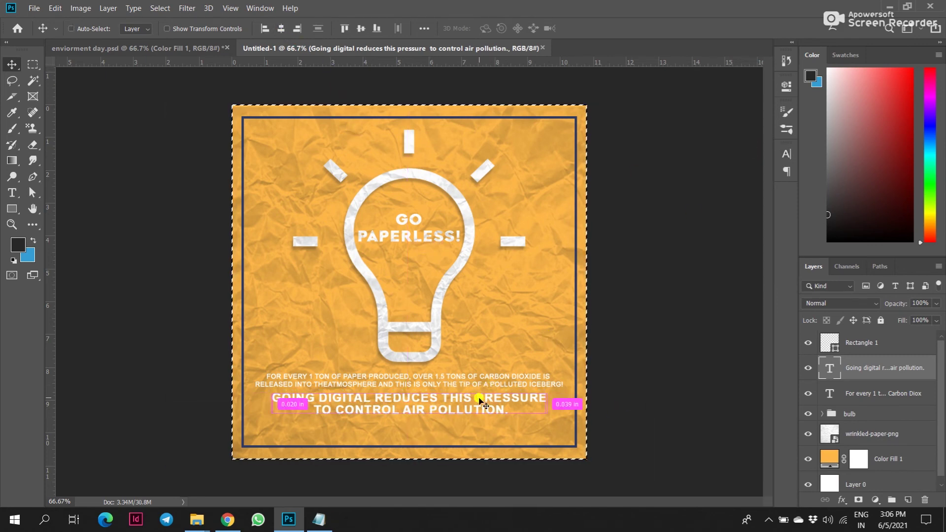
# Increase the tagline's font size to 27 pt
pyautogui.hotkey('ctrl', 'd')
pyautogui.press('t')
pyautogui.click(468, 410)
pyautogui.hotkey('ctrl', 'a')
pyautogui.click(325, 27)
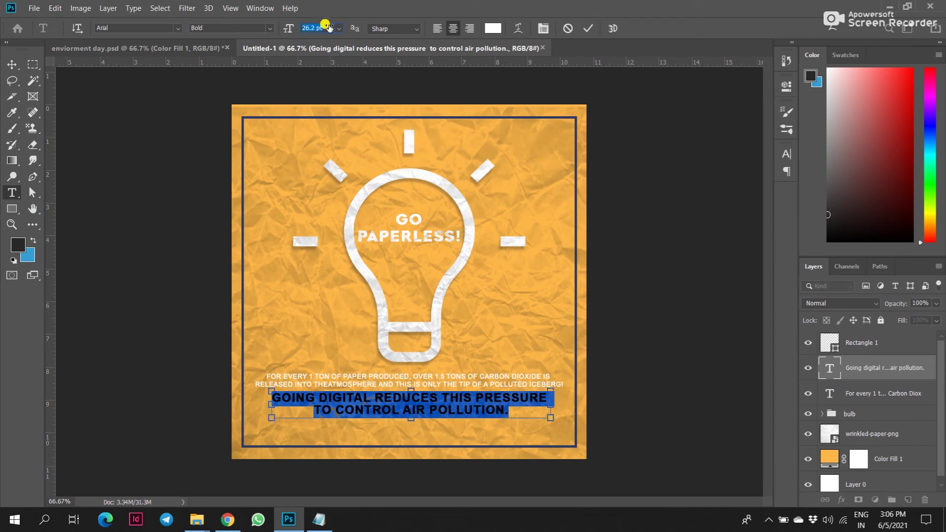
pyautogui.write('27')
pyautogui.press('Return')
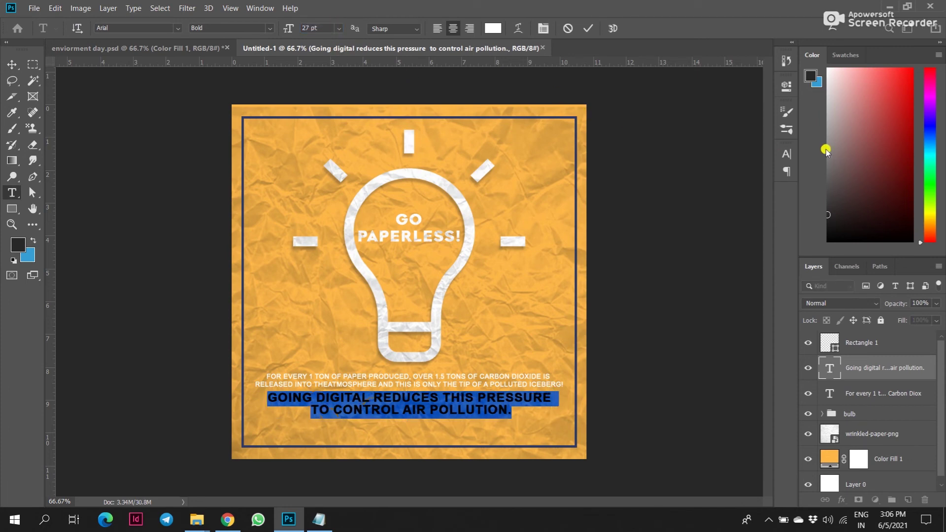
pyautogui.click(786, 154)
# Try the Black font style on the tagline, then revert it to Bold and commit
pyautogui.click(272, 30)
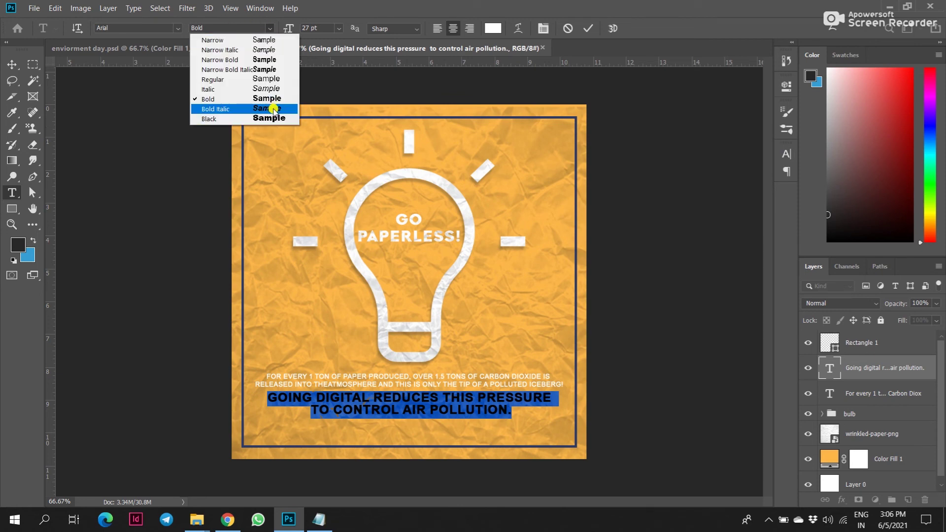
pyautogui.click(274, 97)
pyautogui.click(270, 28)
pyautogui.click(246, 119)
pyautogui.click(271, 29)
pyautogui.click(264, 99)
pyautogui.click(655, 249)
pyautogui.press('v')
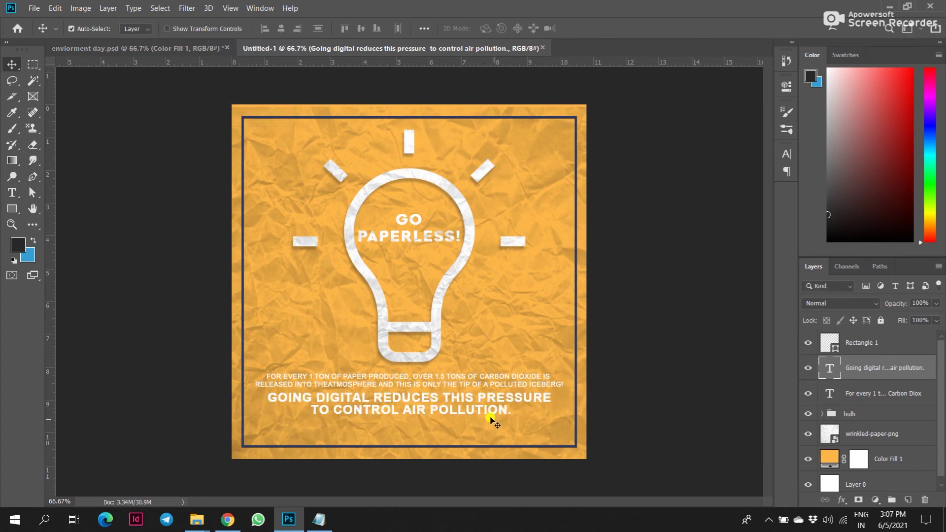
pyautogui.press('t')
pyautogui.press('Return')
pyautogui.press('Escape')
pyautogui.press('i')
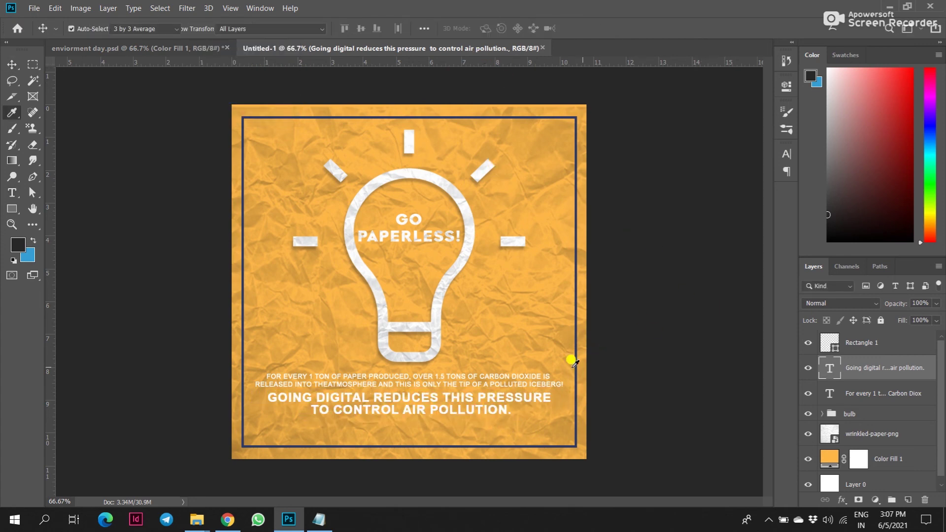
# Colour the tagline with the navy sampled from the border, then nudge the CO2 fact text up slightly
pyautogui.click(577, 353)
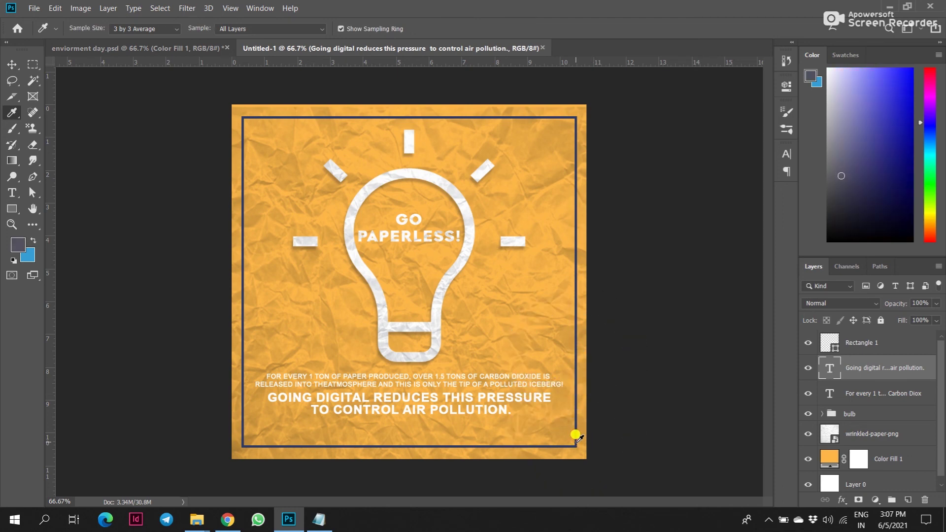
pyautogui.press('t')
pyautogui.press('Return')
pyautogui.click(493, 28)
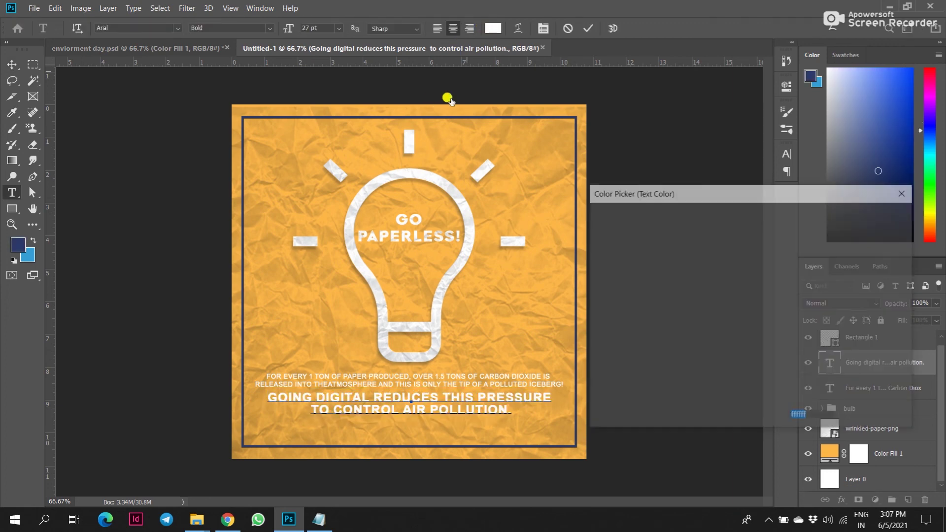
pyautogui.click(17, 245)
pyautogui.click(873, 216)
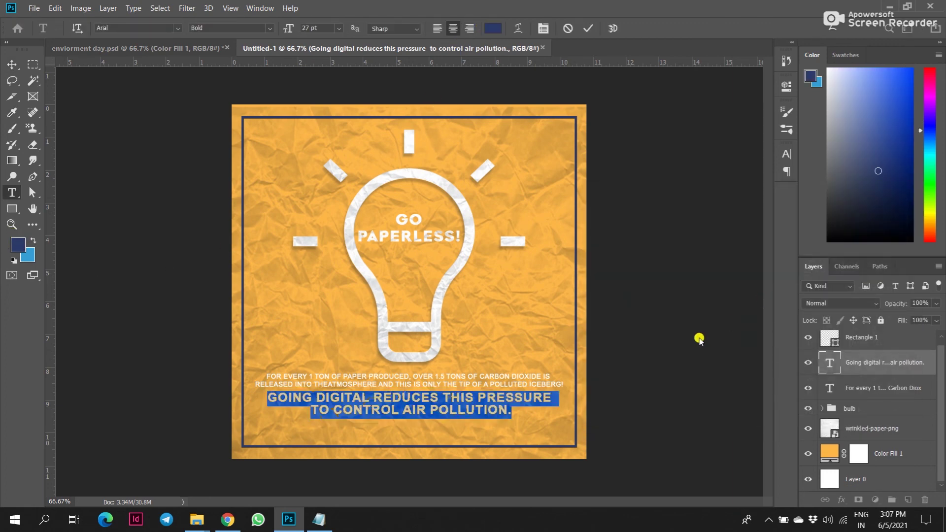
pyautogui.hotkey('ctrl', 'Return')
pyautogui.press('v')
pyautogui.moveTo(507, 378); pyautogui.dragTo(508, 376)
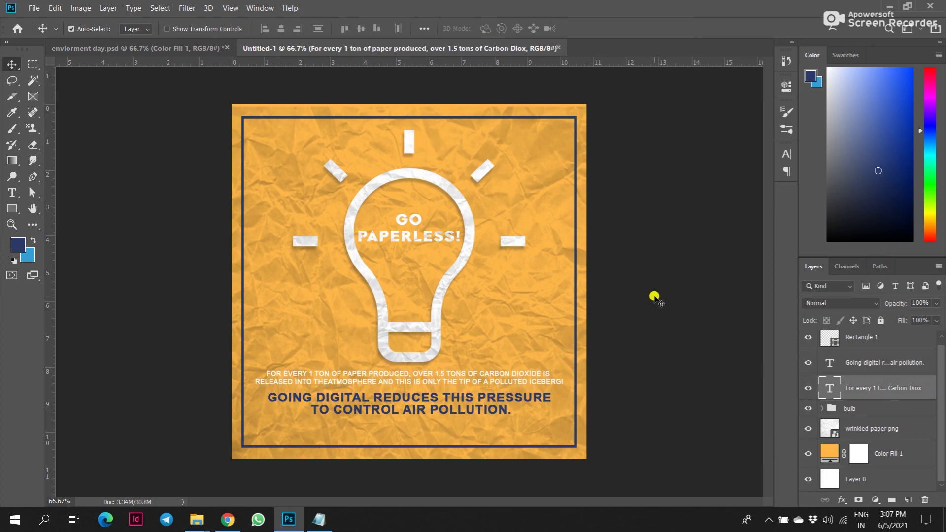
pyautogui.moveTo(938, 367); pyautogui.dragTo(939, 346)
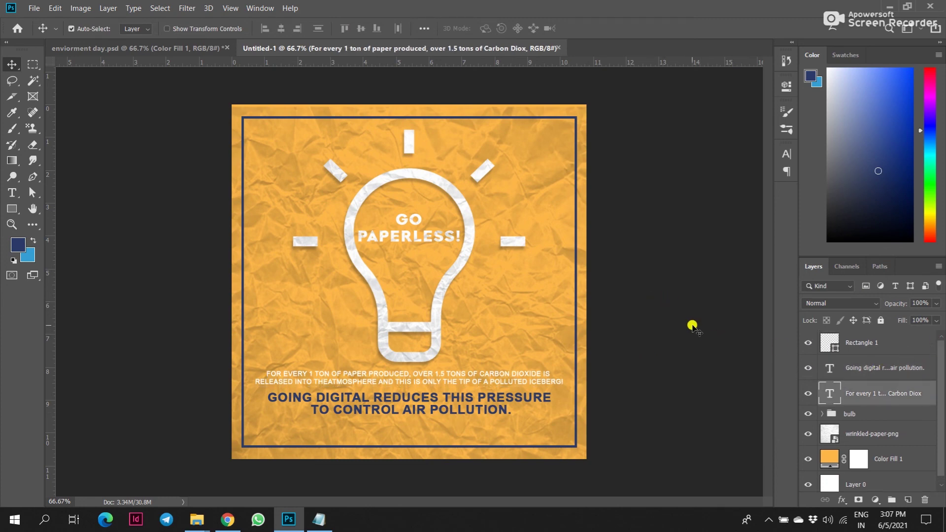